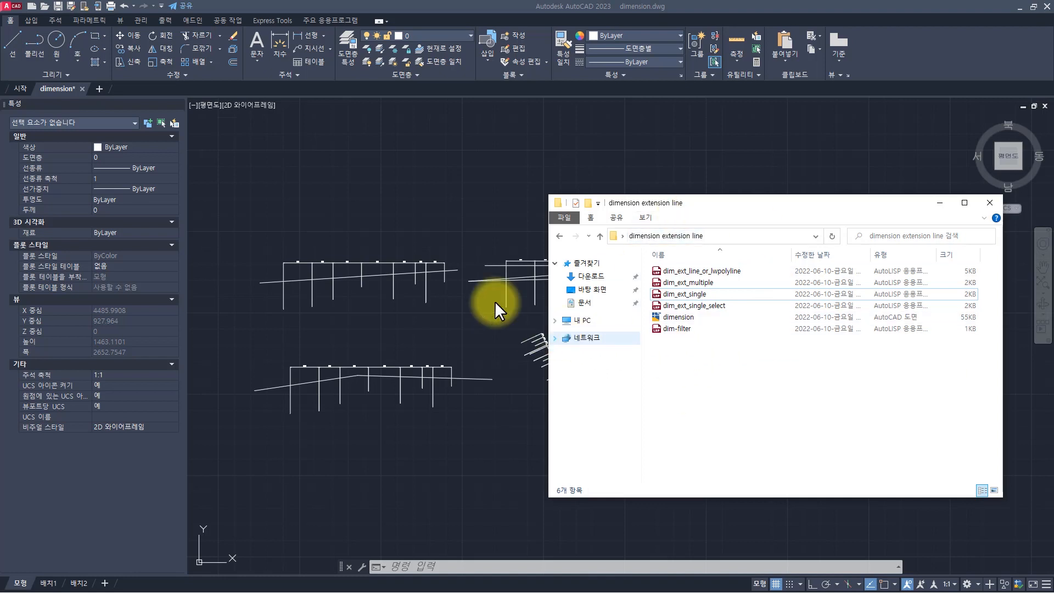
Open the acad command alias file, read through its opening comments, and close it
left_click(324, 170)
left_click(144, 22)
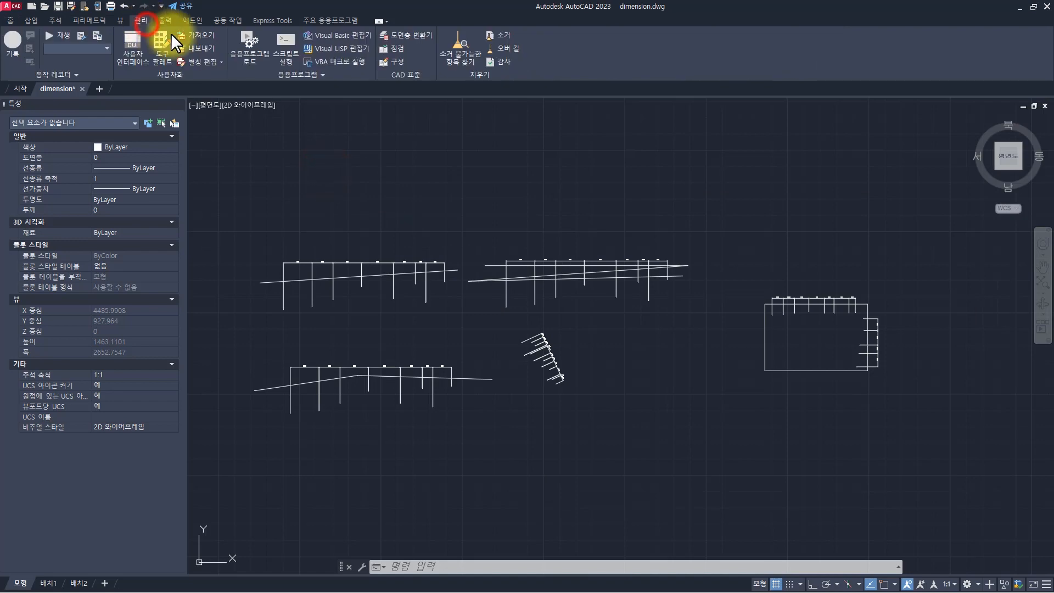
left_click(193, 63)
left_click(214, 80)
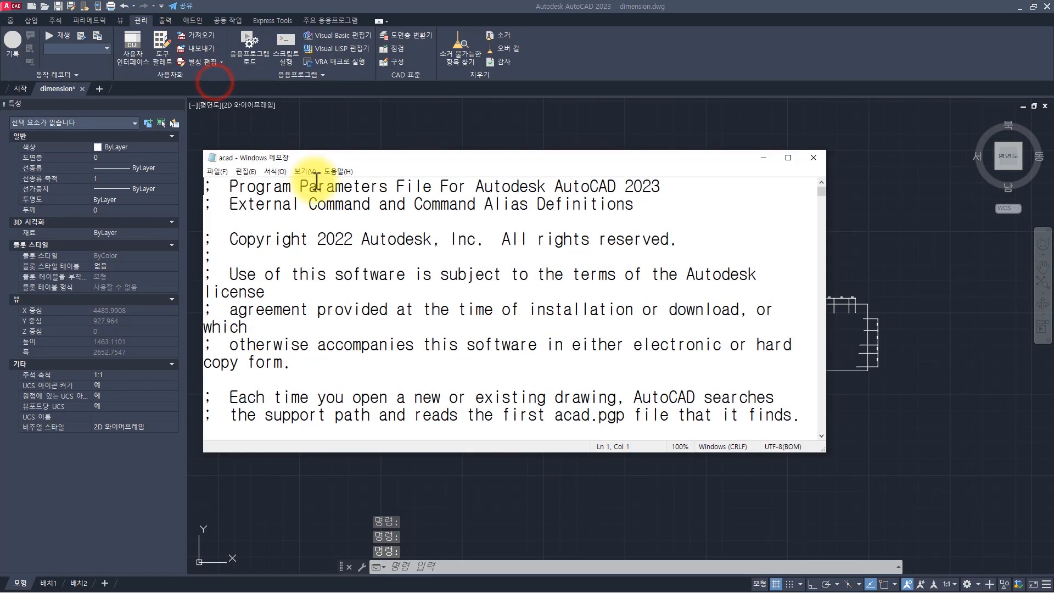
scroll(388, 260, "down", 4)
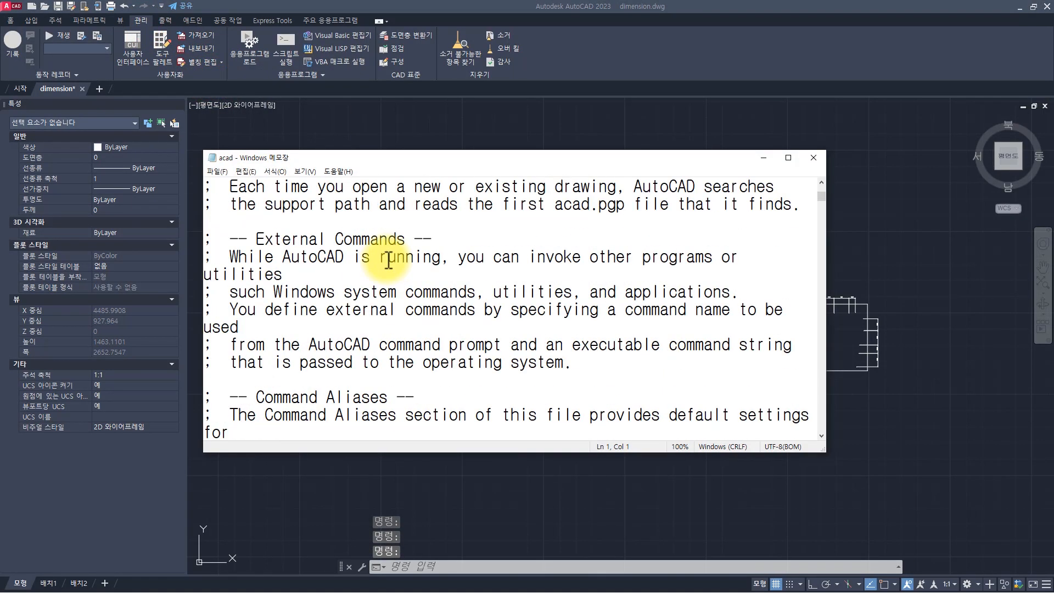
scroll(388, 260, "up", 4)
left_click(815, 159)
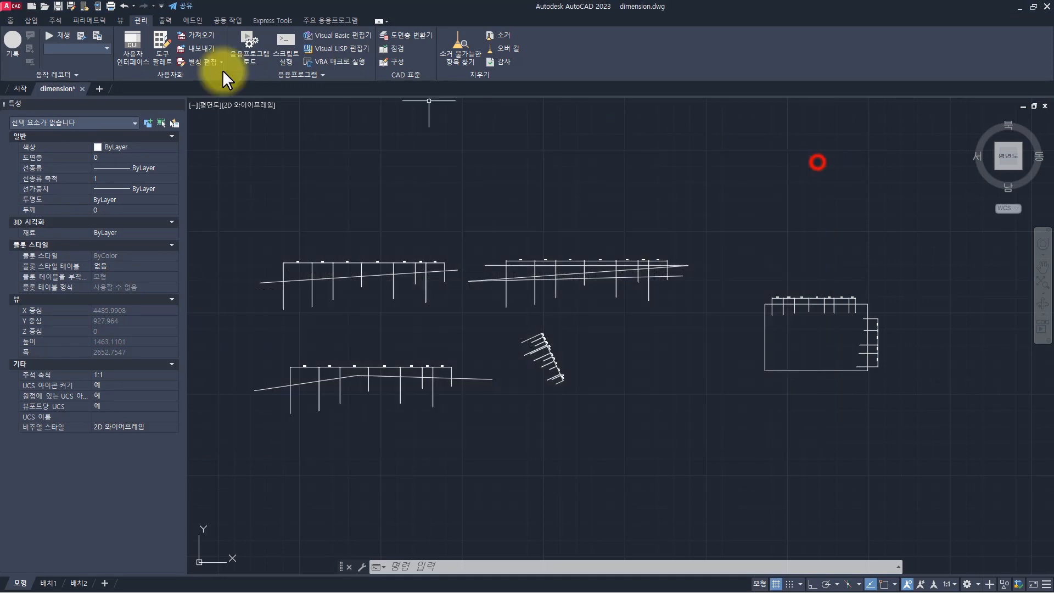
Check the script names in the dimension extension line folder and start the DIM_EXT_SINGLE command
left_click(11, 20)
key("Escape")
type("dim")
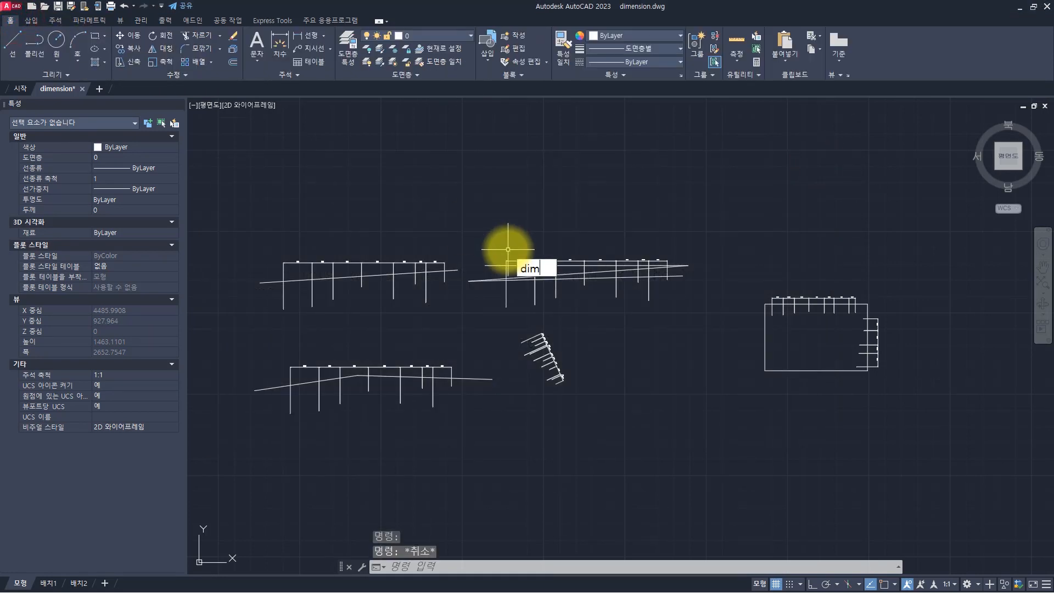
type("_Ext_")
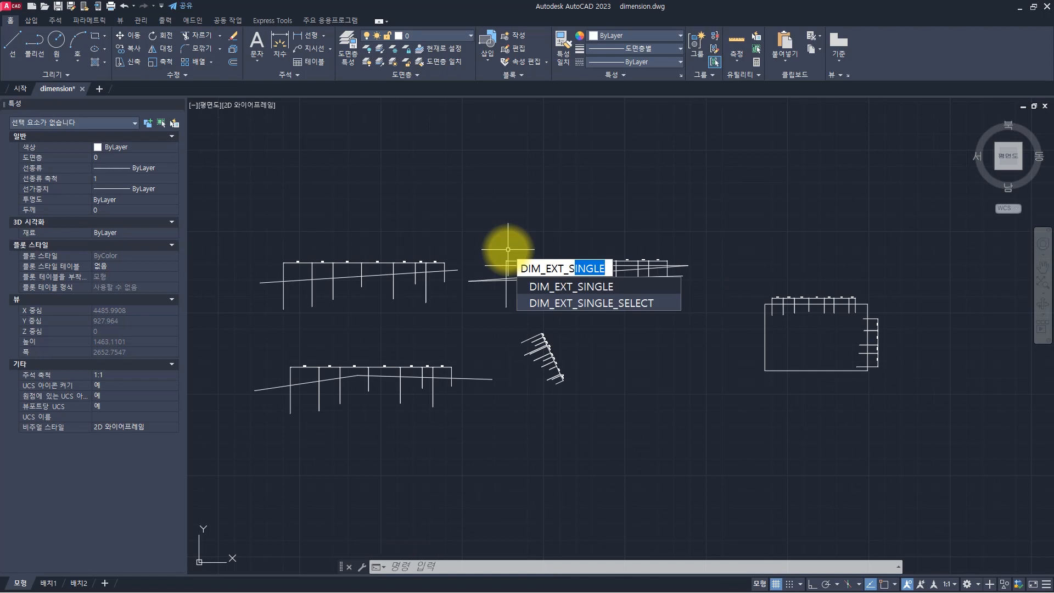
key("alt+Tab")
left_click(696, 305)
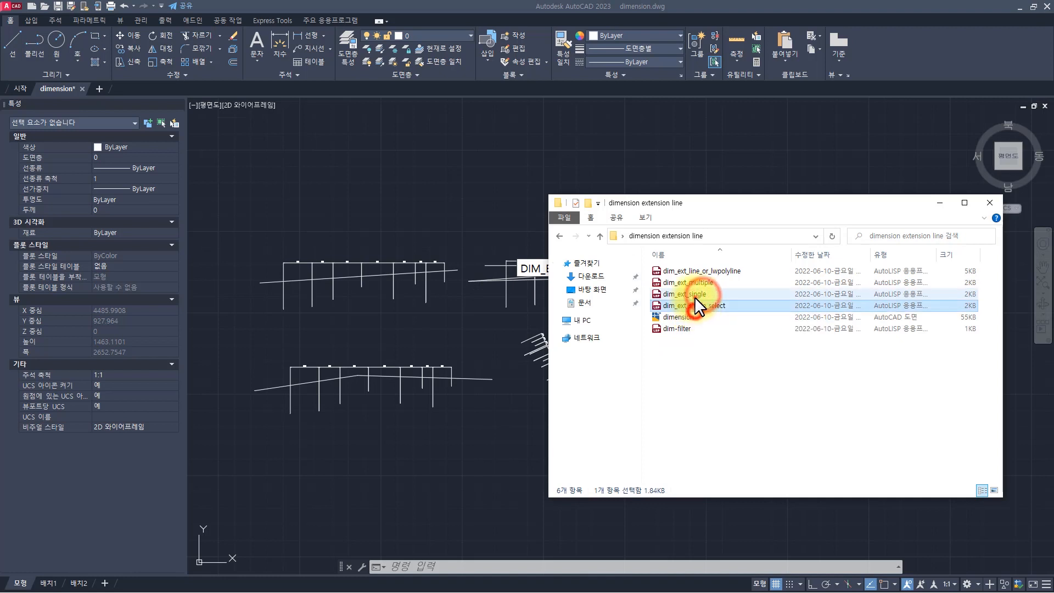
left_click_drag(694, 300, 466, 311)
key("Return")
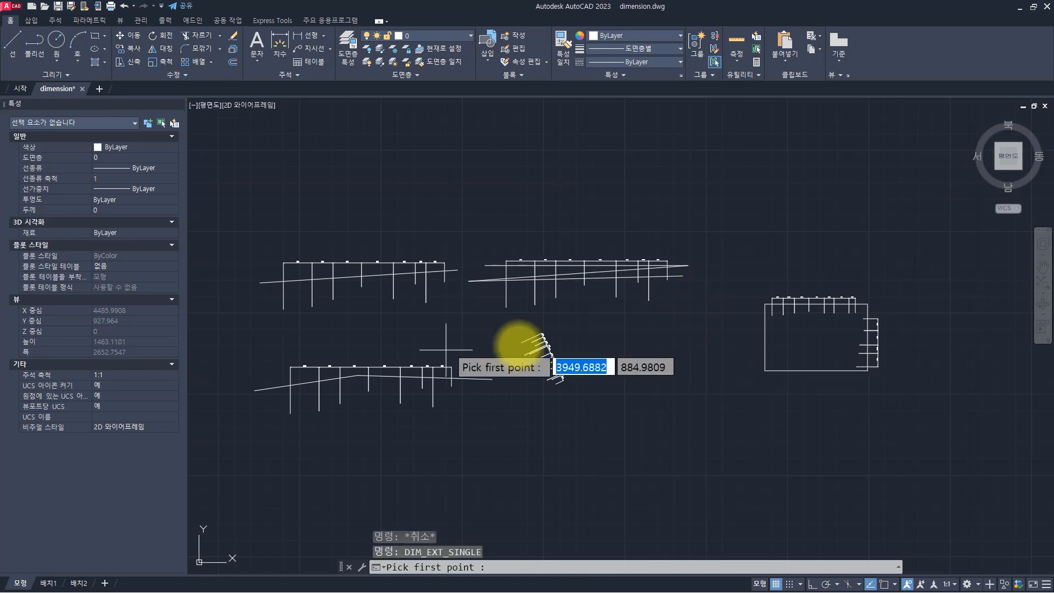
Even out the extension lines of the dimension chain over the bent polyline along a picked line about 764 units long
key("F2")
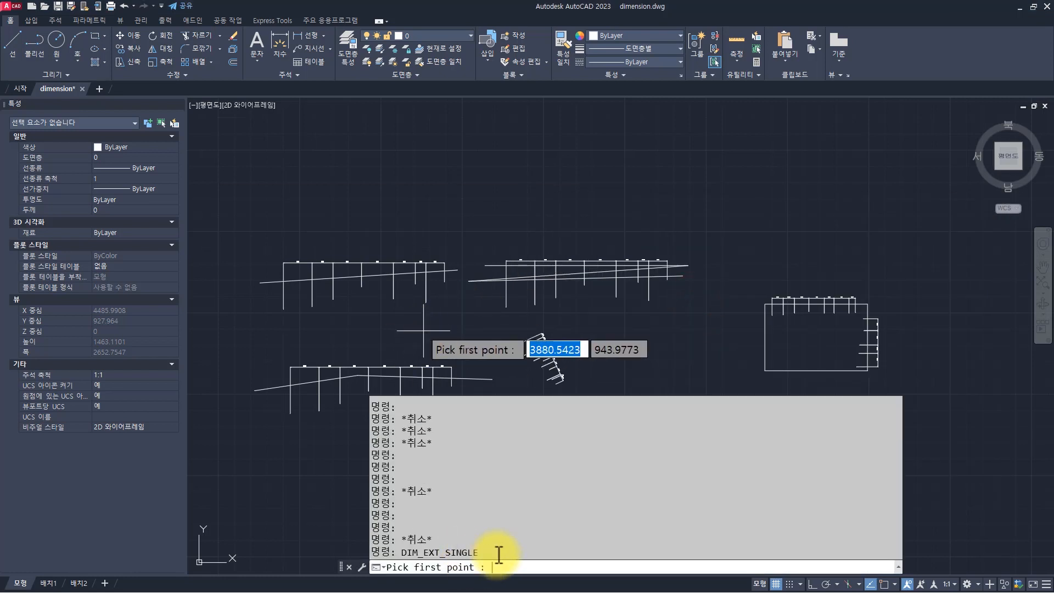
left_click_drag(497, 554, 377, 555)
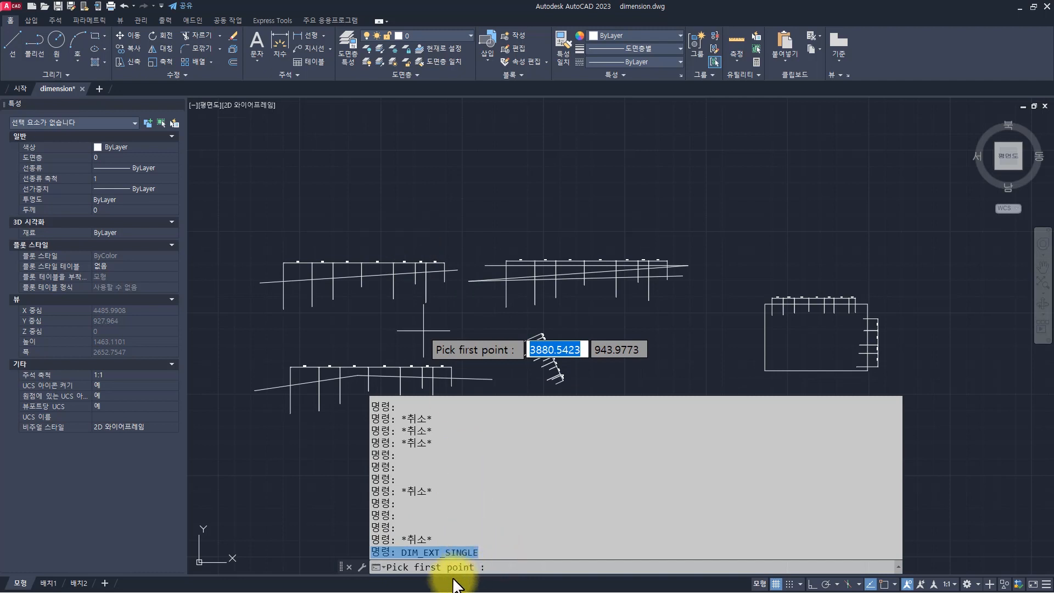
left_click(400, 212)
scroll(263, 400, "up", 4)
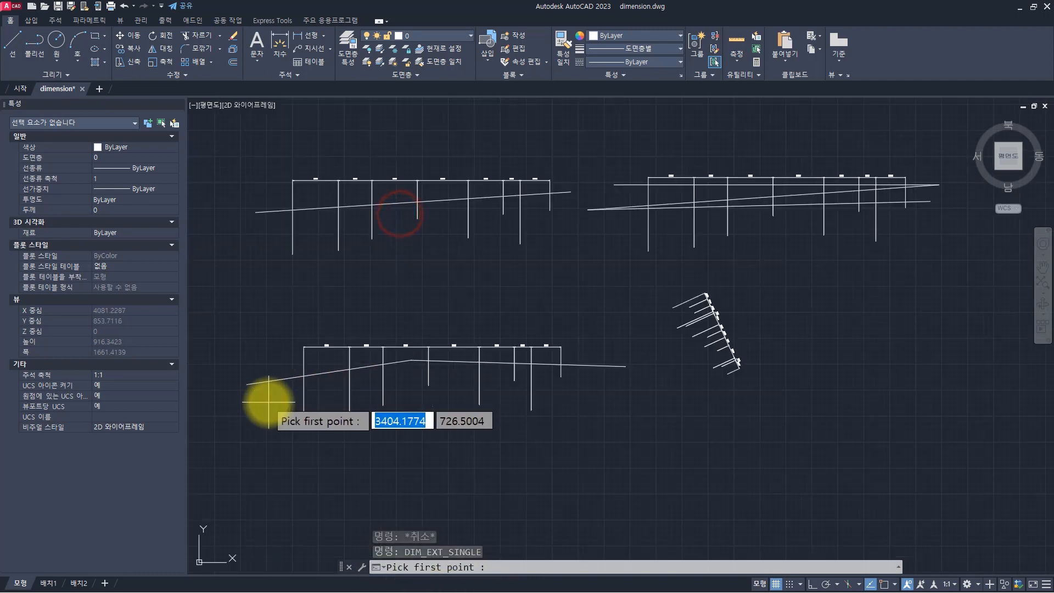
left_click(238, 341)
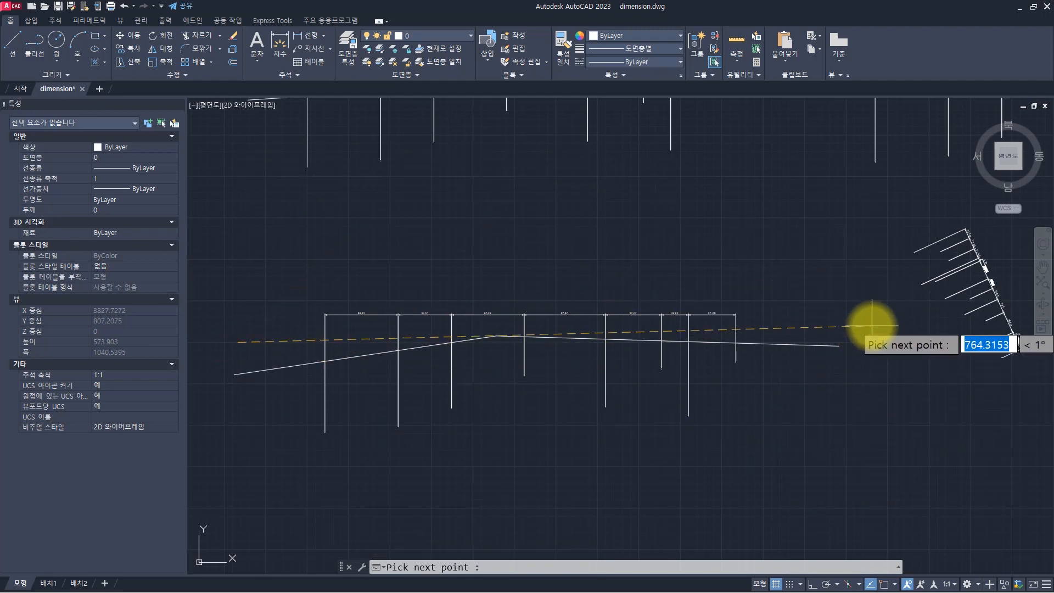
left_click(872, 326)
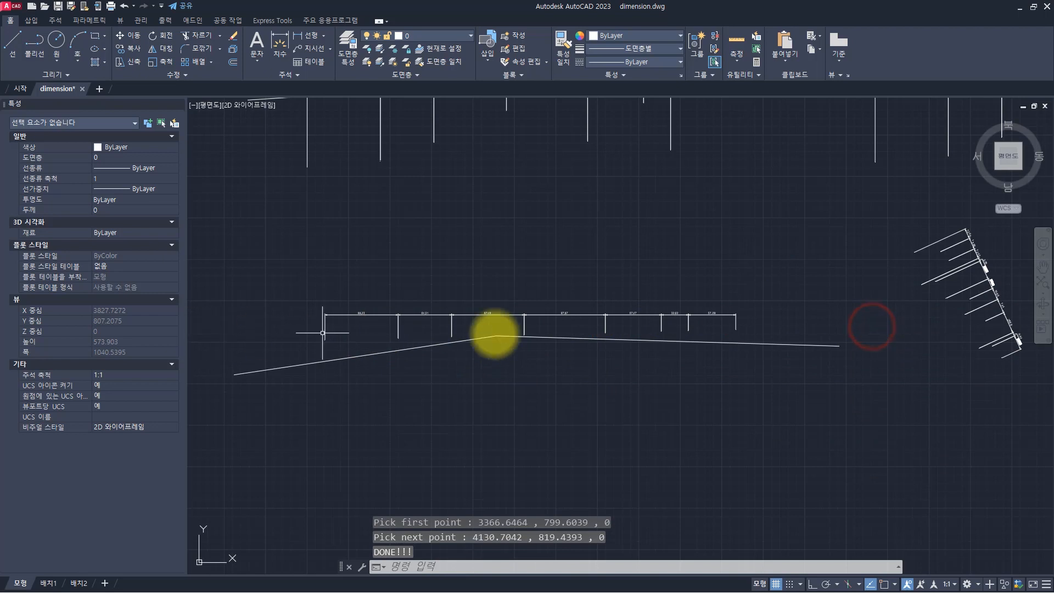
Inspect the properties of the leftmost dimension in the adjusted chain
left_click(348, 330)
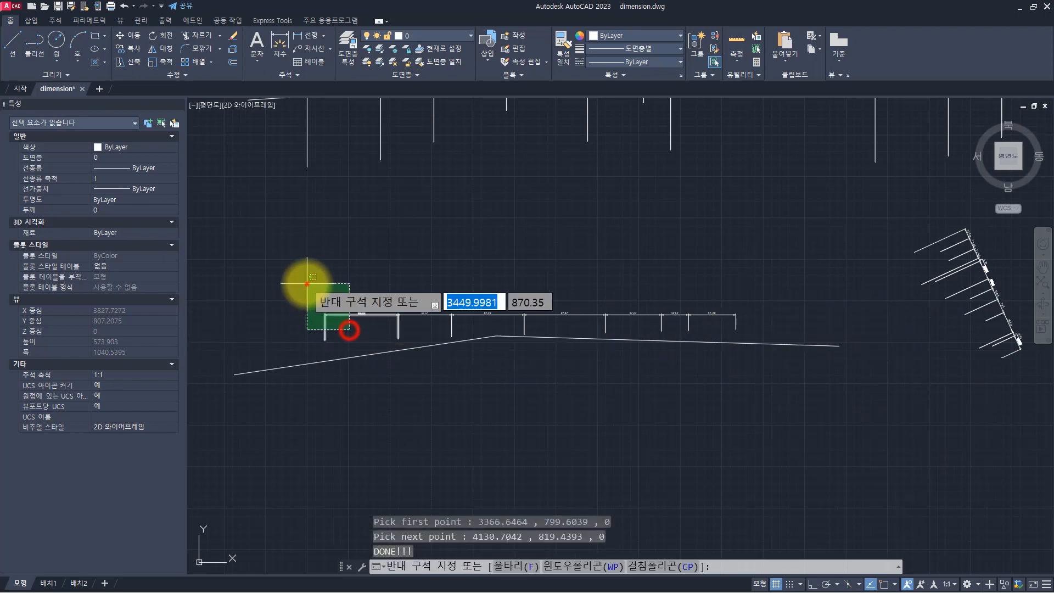
left_click(306, 283)
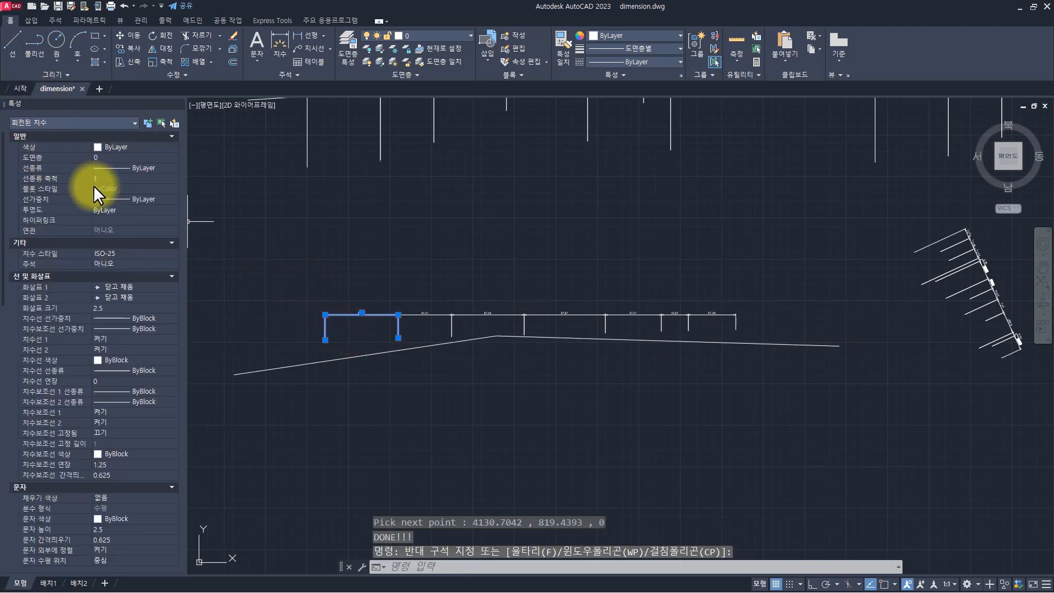
key("Escape")
key("Escape")
key("Escape")
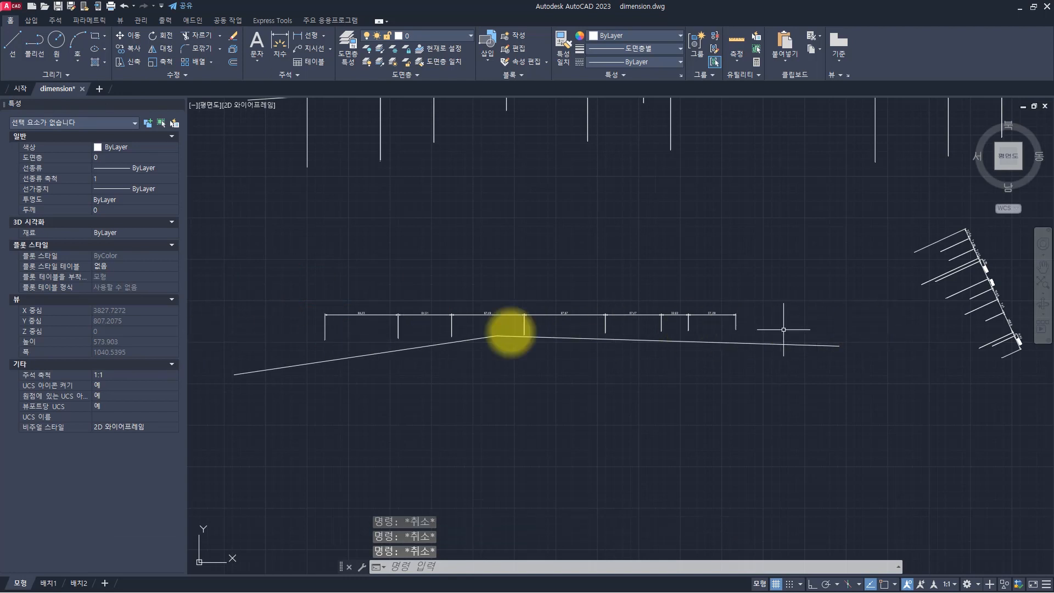
Run DIM_EXT_SINGLE on the upper-left dimension chain, ending its extension lines along two points picked just below the sloped line
middle_click_drag(625, 258, 623, 324)
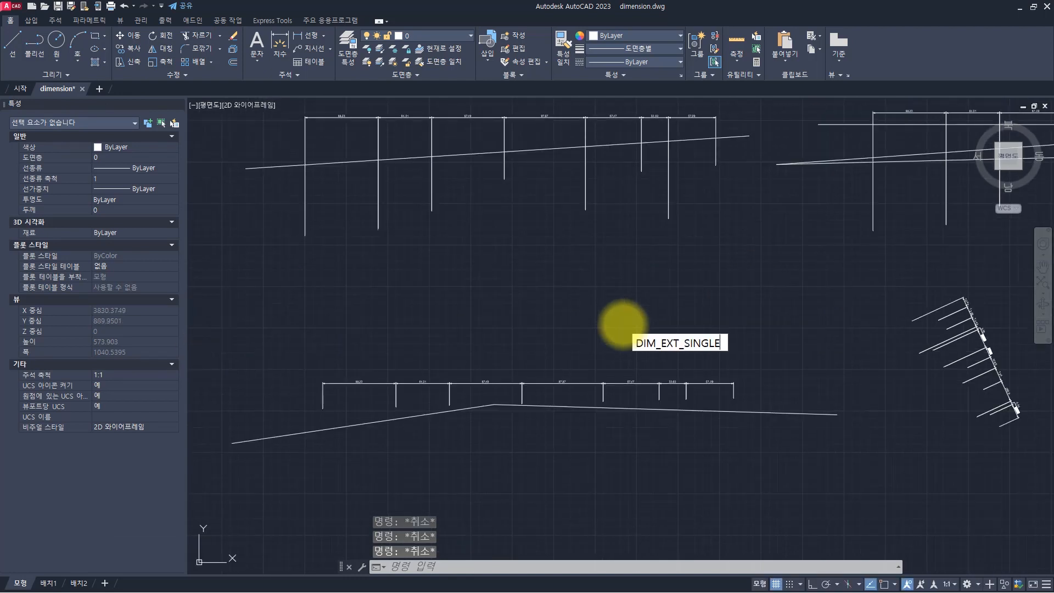
key("Return")
left_click(268, 193)
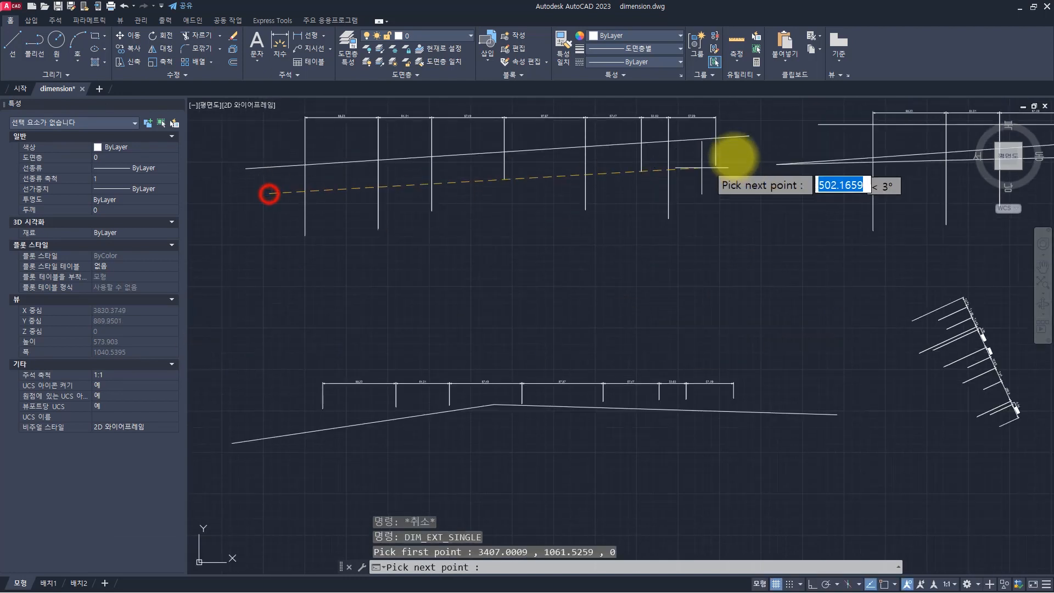
left_click(746, 145)
Run DIM_EXT_SINGLE on the chain over the three converging lines, picking a slightly descending line across its extension lines
scroll(548, 290, "down", 3)
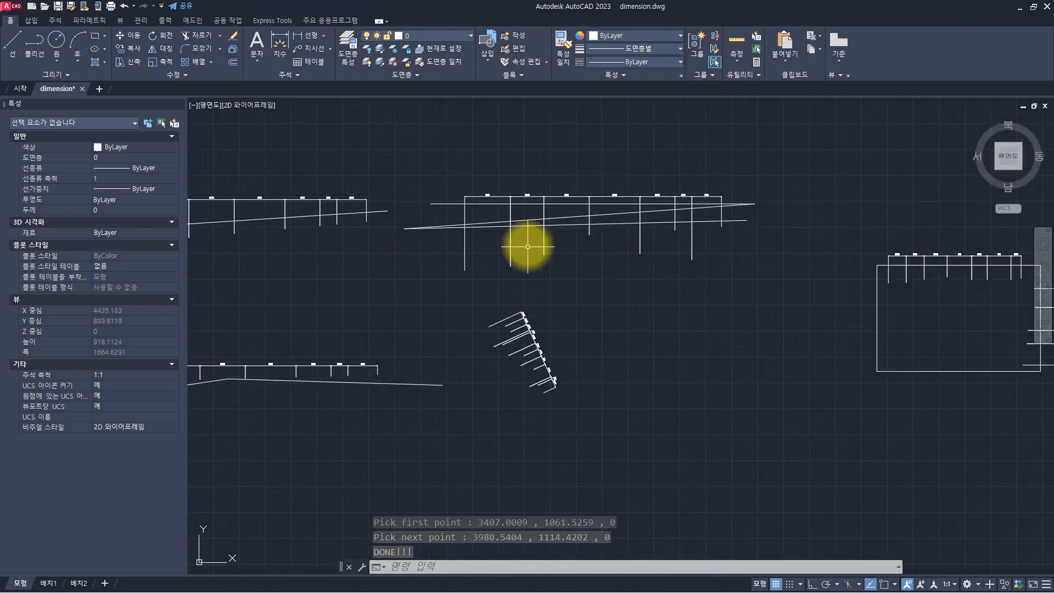
scroll(527, 246, "up", 2)
key("Return")
left_click(304, 215)
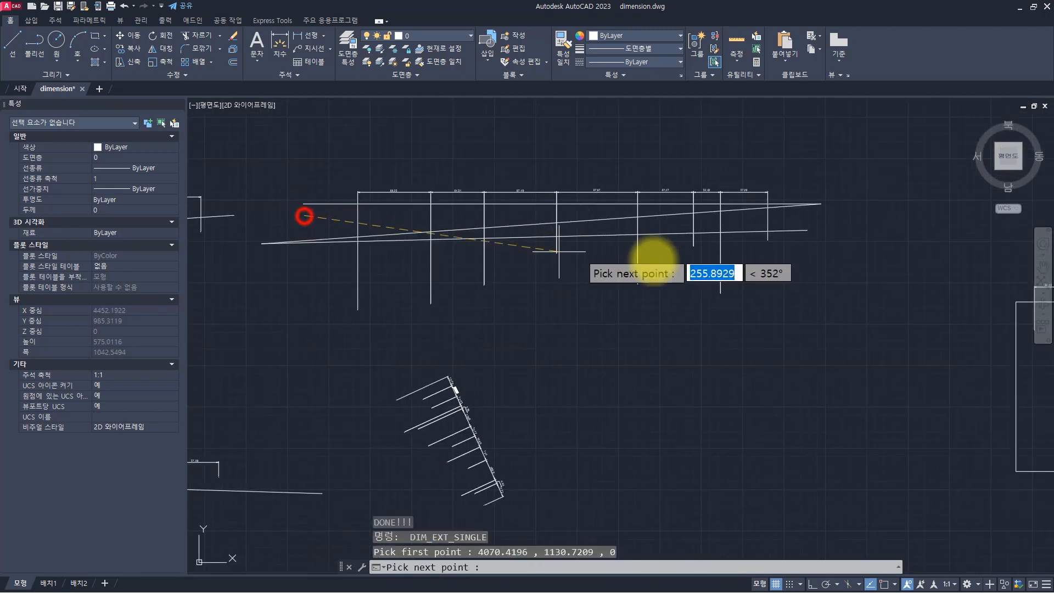
left_click(819, 244)
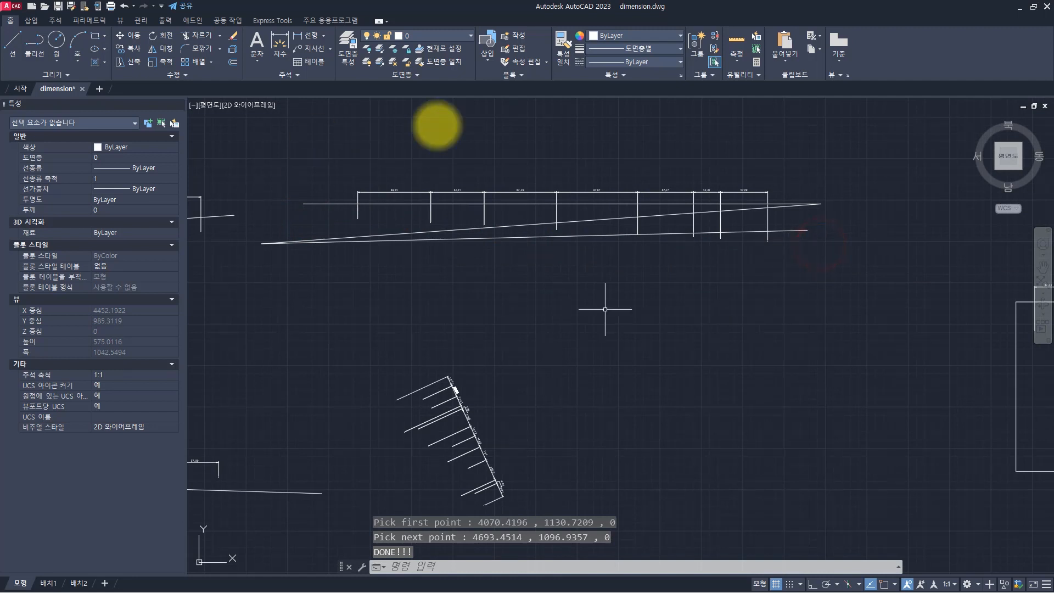
End the extension lines of the dimension chain above the rectangle along a horizontal line picked just inside its upper edge
key("Return")
middle_click_drag(982, 308, 517, 287)
left_click(484, 288)
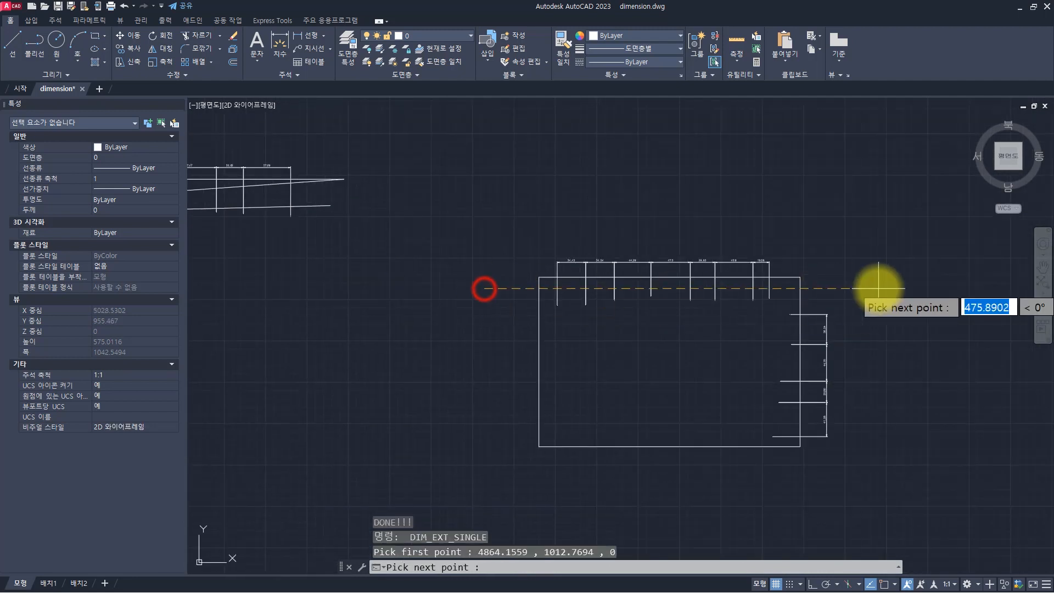
left_click(876, 286)
End the extension lines of the rectangle's vertical dimension chain along a steep line picked across its right edge
key("Return")
left_click(789, 231)
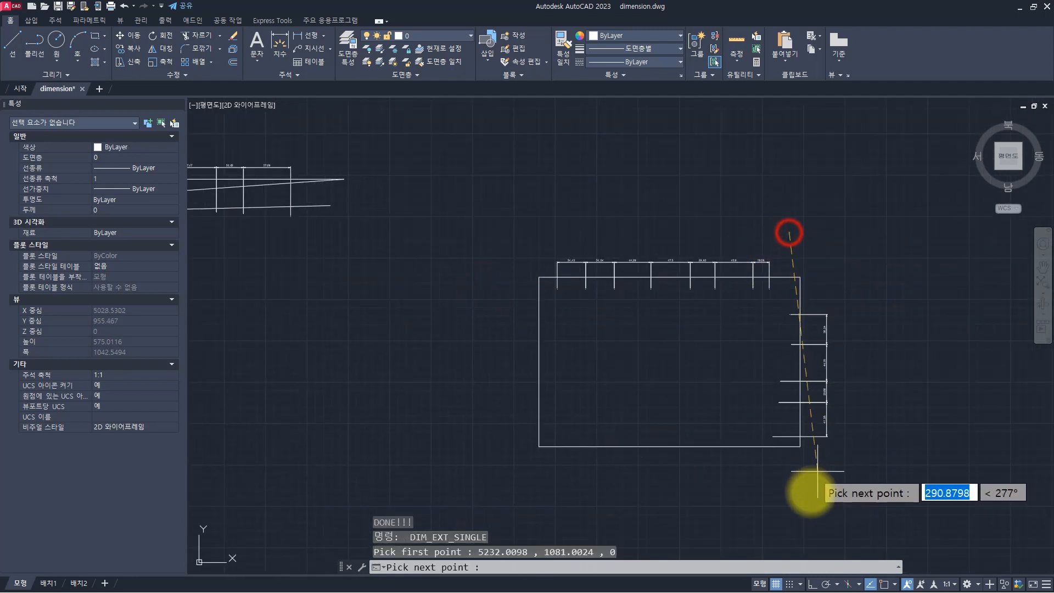
left_click(810, 492)
key("Escape")
Undo all DIM_EXT_SINGLE changes to restore the original extension lines of every dimension chain
scroll(692, 353, "down", 2)
scroll(692, 353, "down", 2)
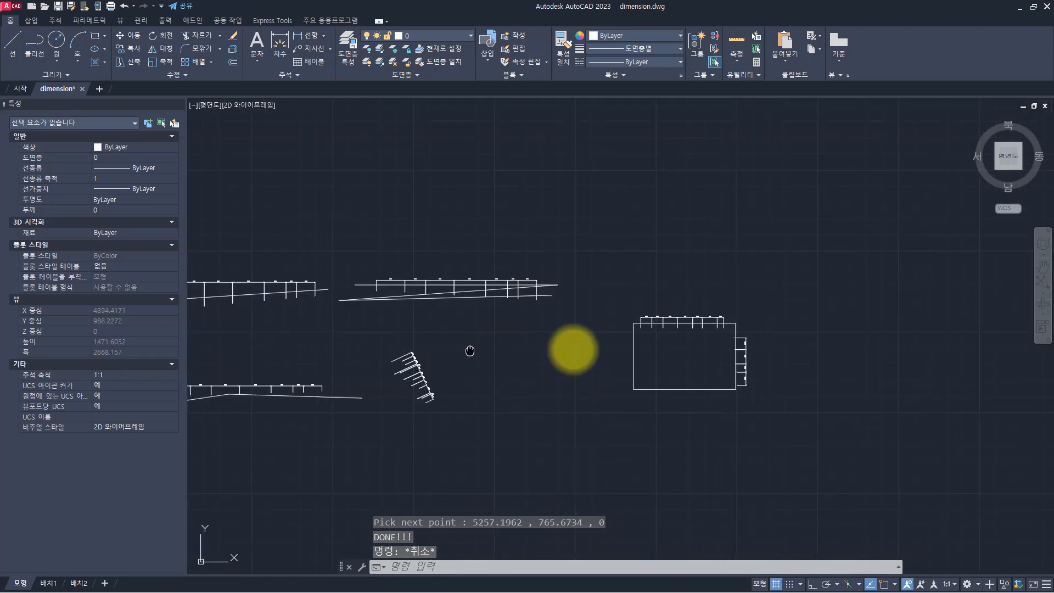
key("ctrl+z")
key("ctrl+z")
key("ctrl+z")
key("ctrl+z")
key("ctrl+z")
key("ctrl+z")
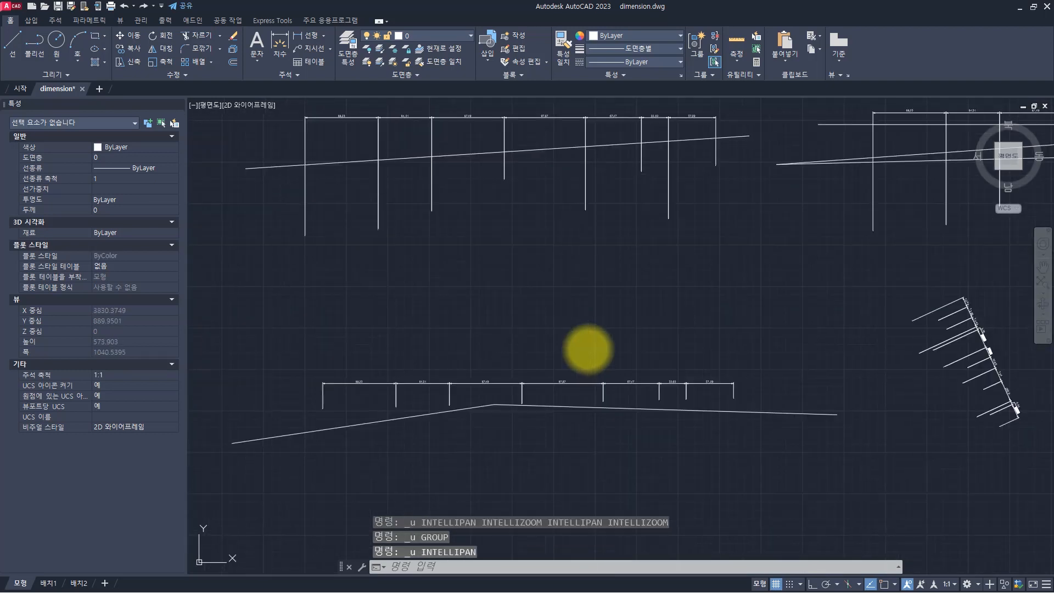
key("Escape")
Locate the dim_ext_single_select script in the folder and start the DIM_EXT_SINGLE_SELECT command
key("alt+Tab")
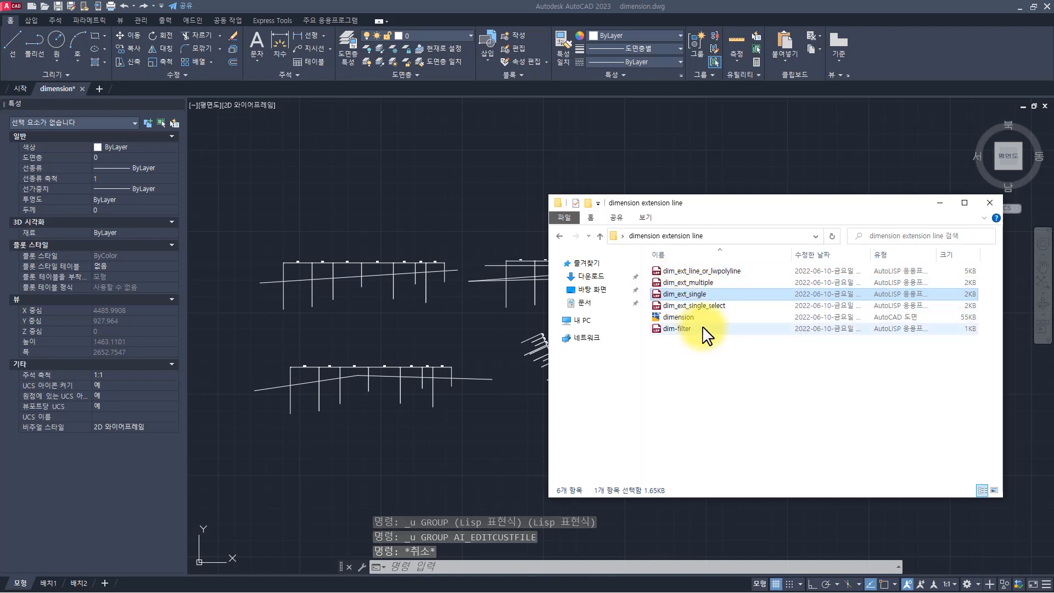
left_click(708, 305)
left_click(464, 184)
key("Escape")
key("Escape")
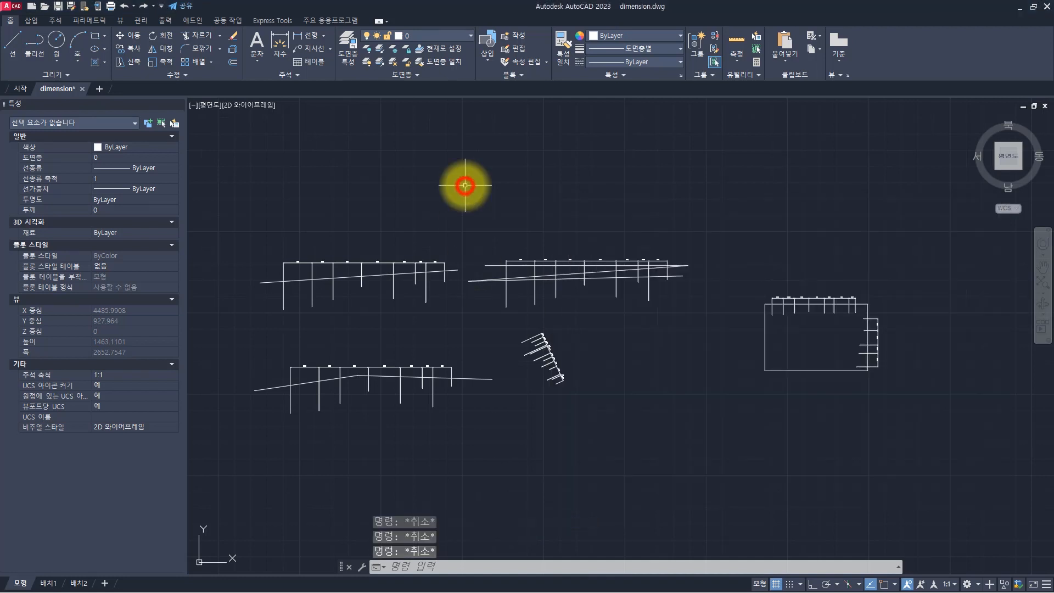
key("Up")
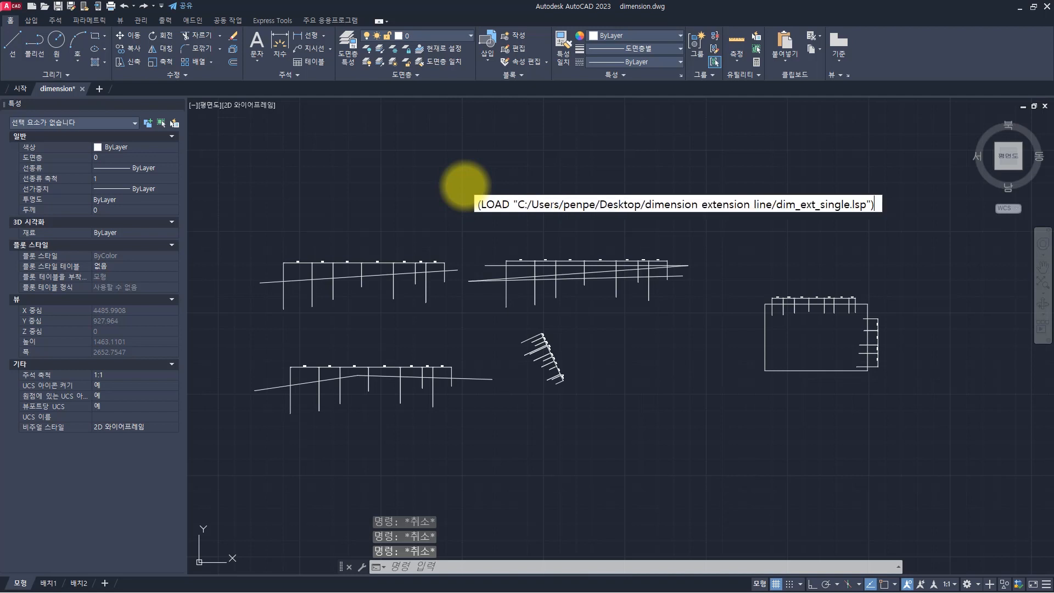
key("Down")
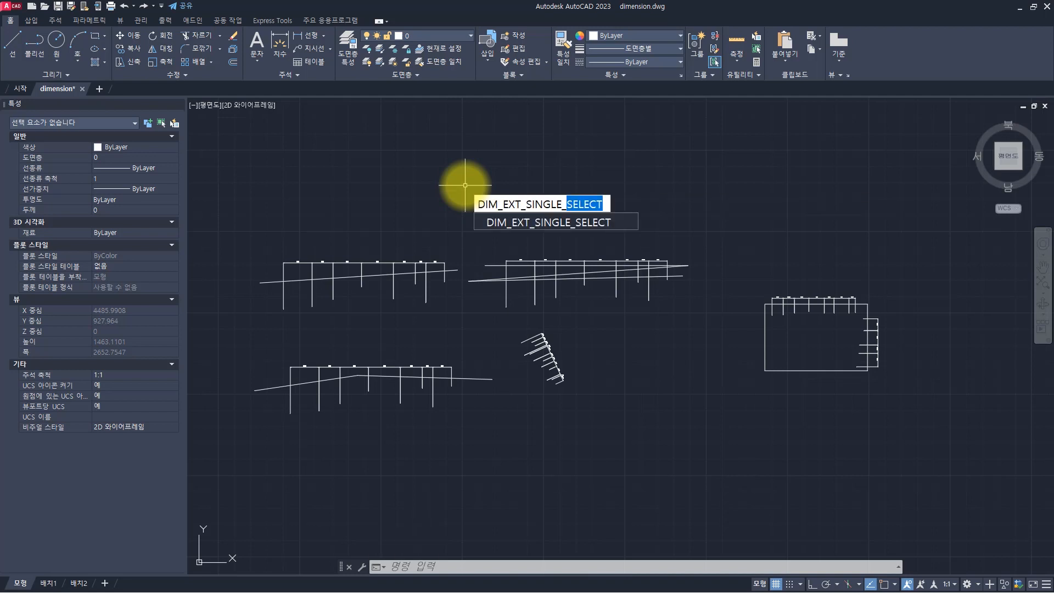
key("Return")
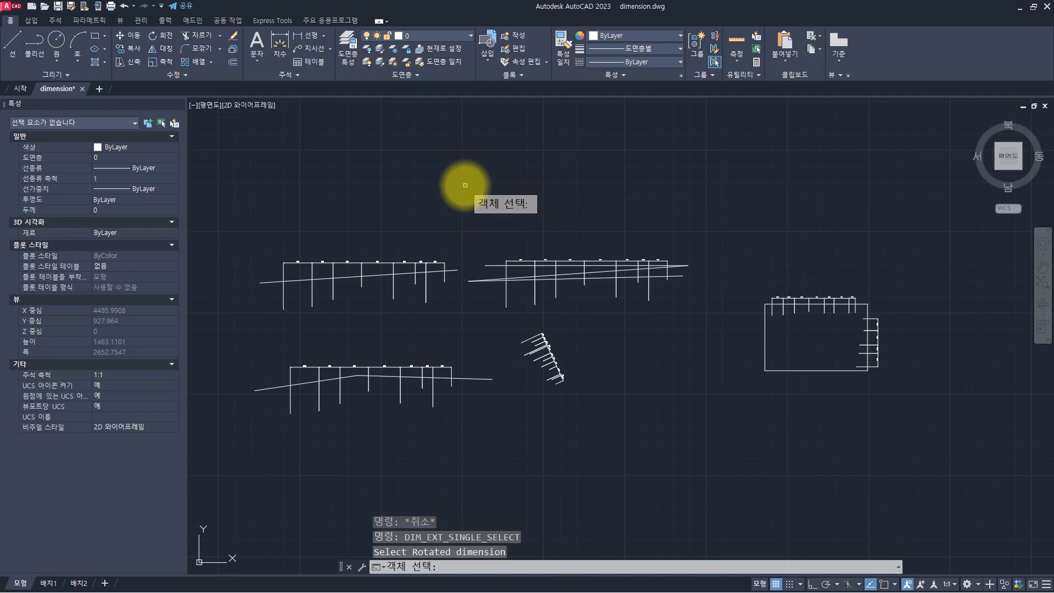
Select all dimensions of the lower-left chain for DIM_EXT_SINGLE_SELECT, excluding the two dimensions in the middle
middle_click_drag(367, 378, 503, 391)
scroll(477, 401, "up", 2)
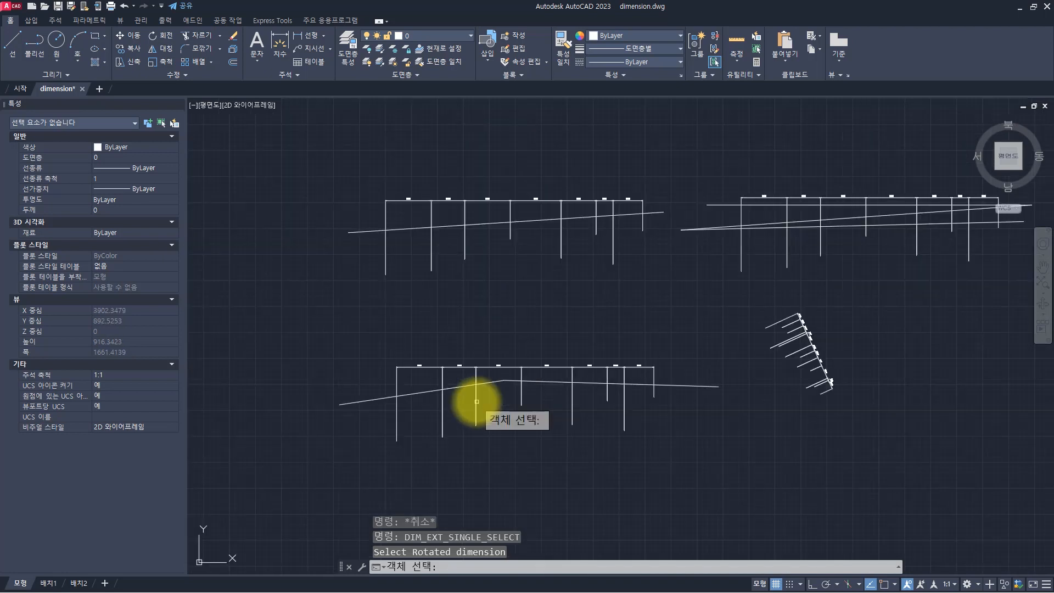
key("F2")
left_click_drag(512, 552, 374, 552)
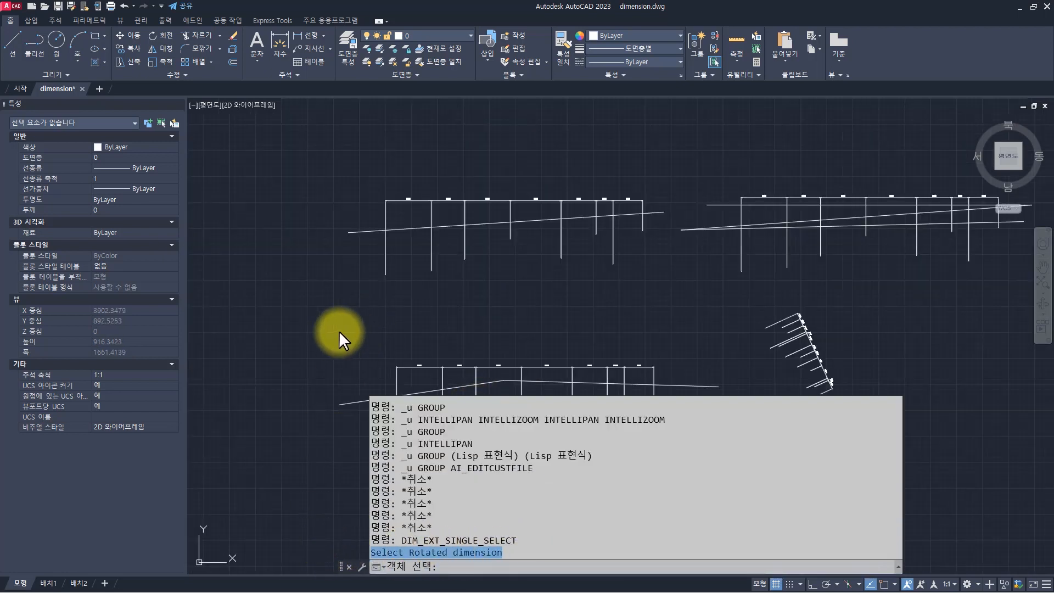
left_click(466, 291)
middle_click_drag(589, 326, 525, 329)
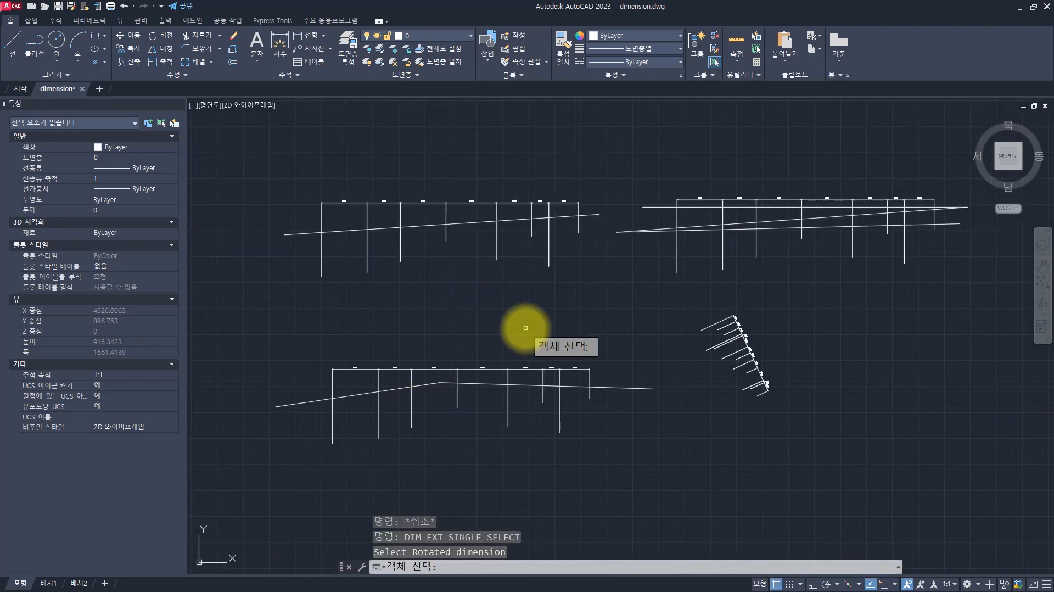
left_click(616, 348)
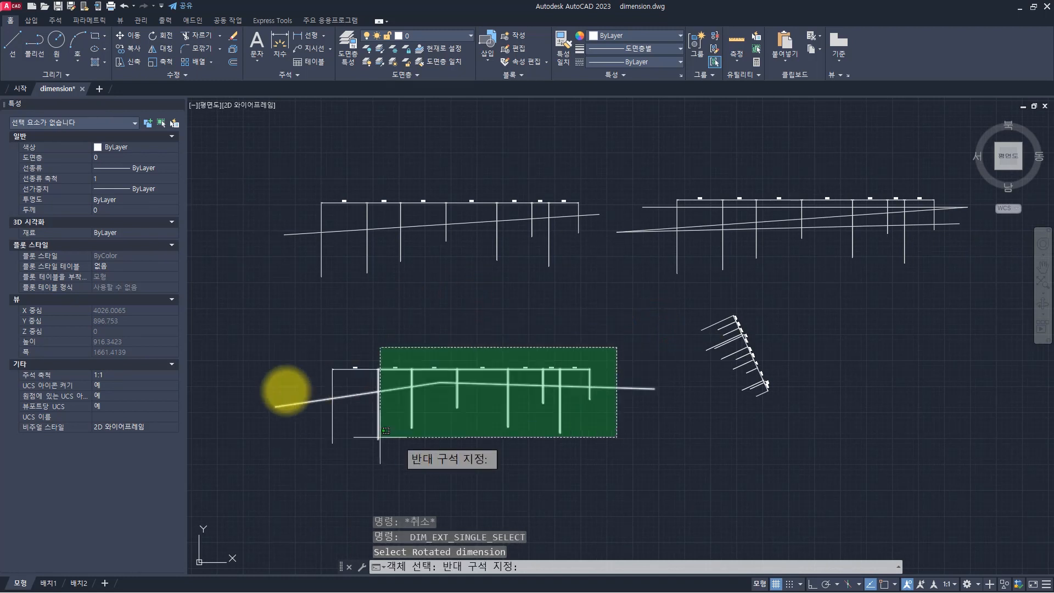
left_click(285, 375)
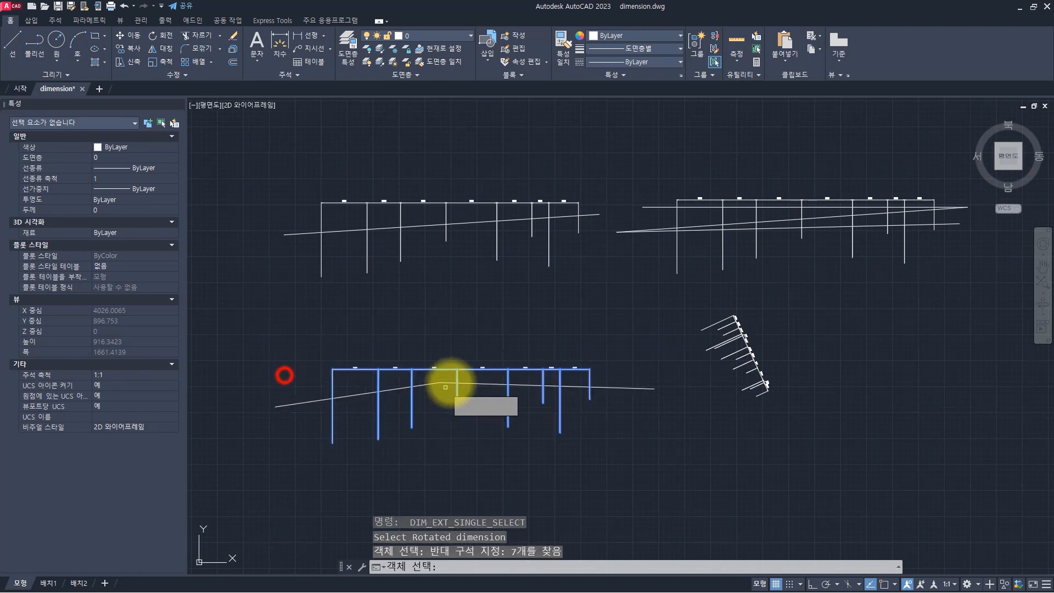
left_click(463, 331, "shift")
left_click(427, 418, "shift")
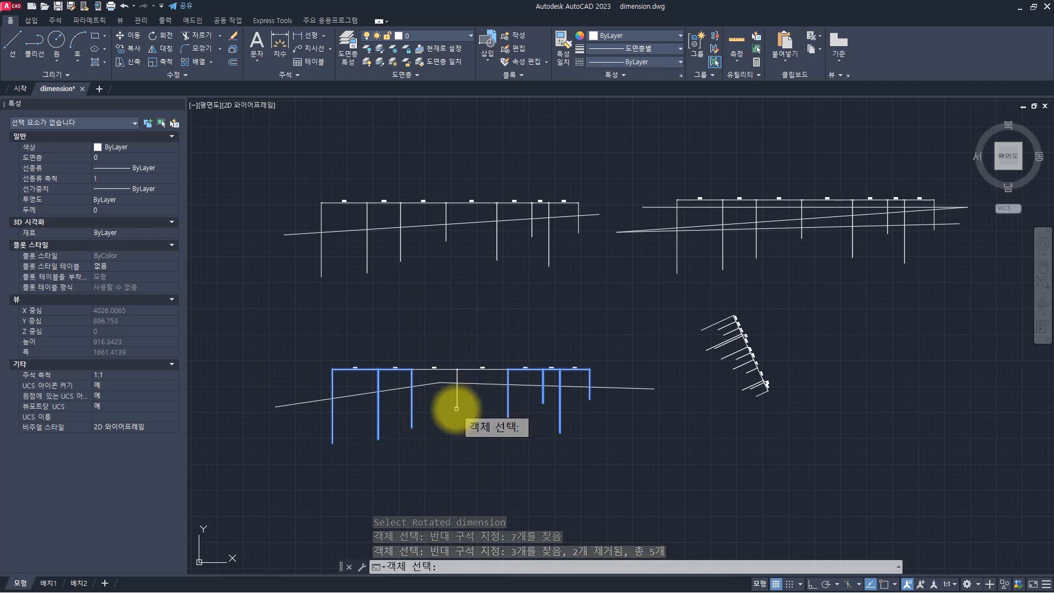
End the selected dimensions' extension lines along a slightly descending line picked across the whole lower-left chain
key("Return")
left_click(268, 372)
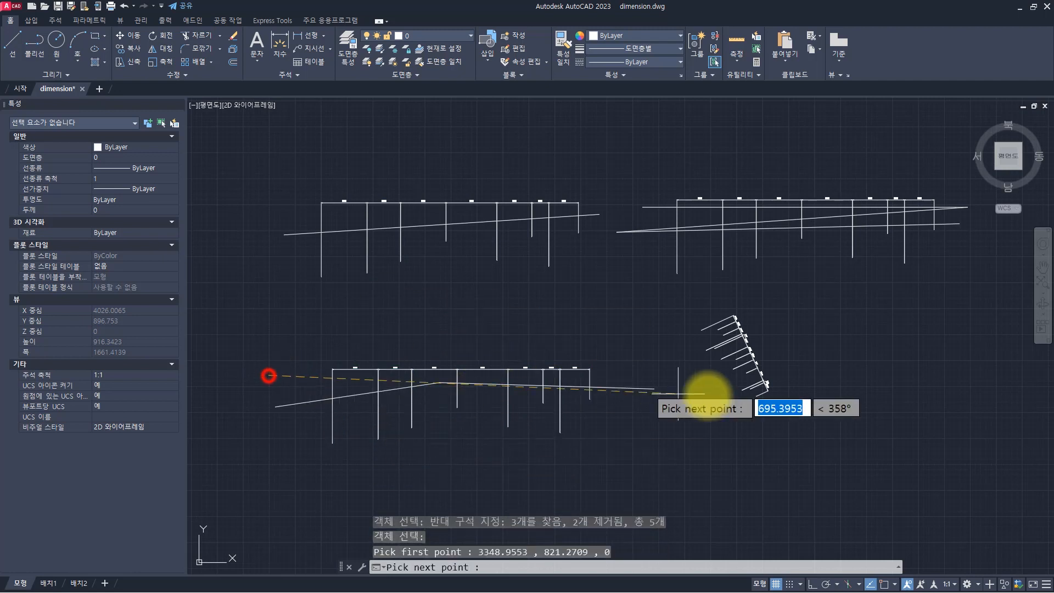
left_click(712, 392)
Repeat DIM_EXT_SINGLE_SELECT on the four right-hand dimensions of the upper-left chain, using a sloping line picked across the chain
key("Return")
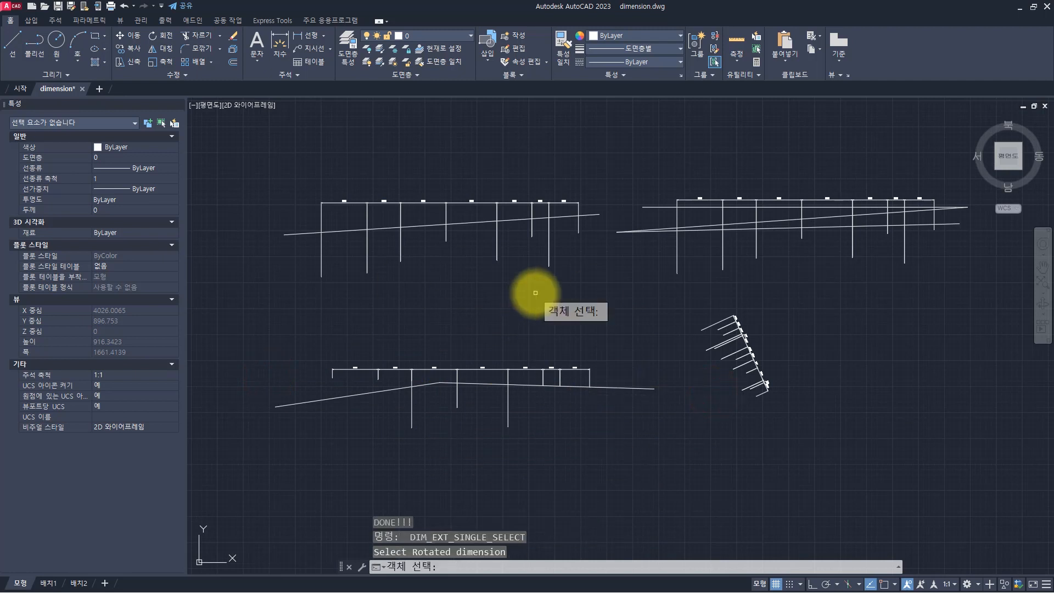
left_click(600, 185)
left_click(466, 211)
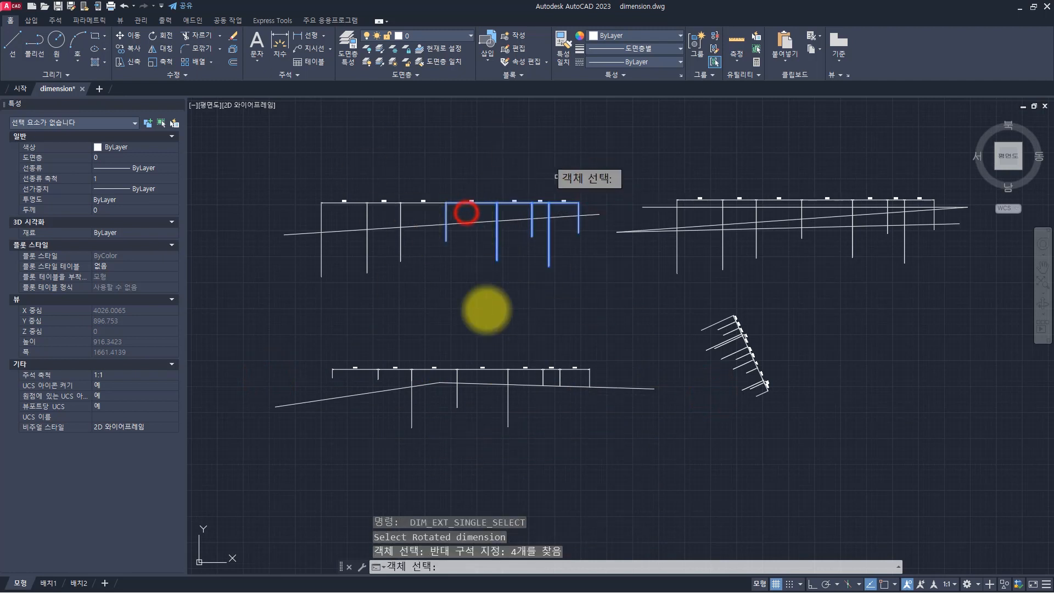
key("Return")
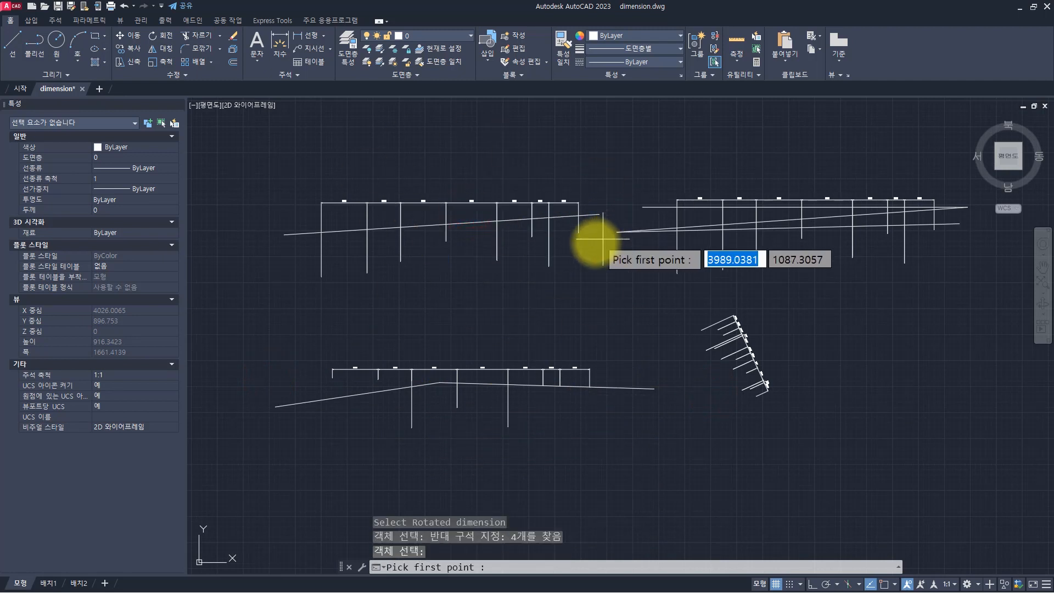
left_click(622, 185)
left_click(350, 259)
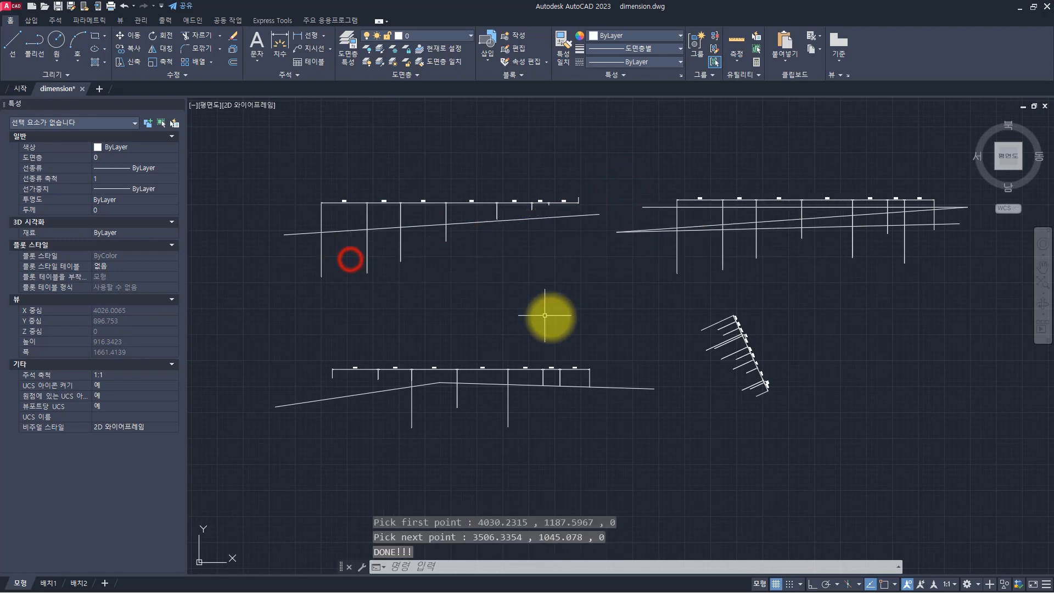
Undo the DIM_EXT_SINGLE_SELECT changes to restore the original extension lines of both chains
key("ctrl+z")
key("ctrl+z")
key("ctrl+z")
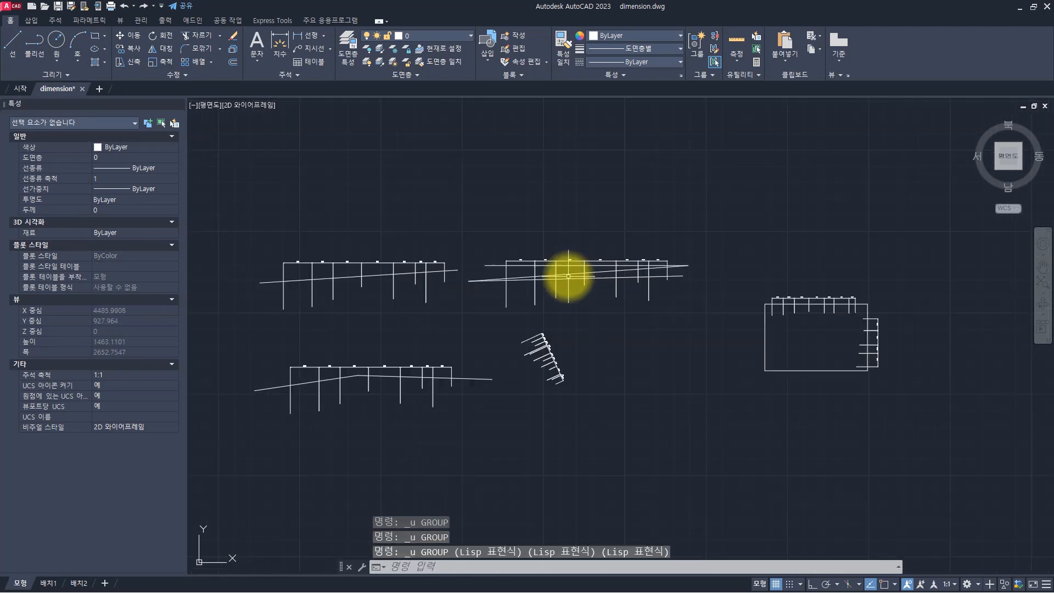
Load the dim_ext_multiple script from the dimension extension line folder into the drawing
key("alt+Tab")
left_click(692, 283)
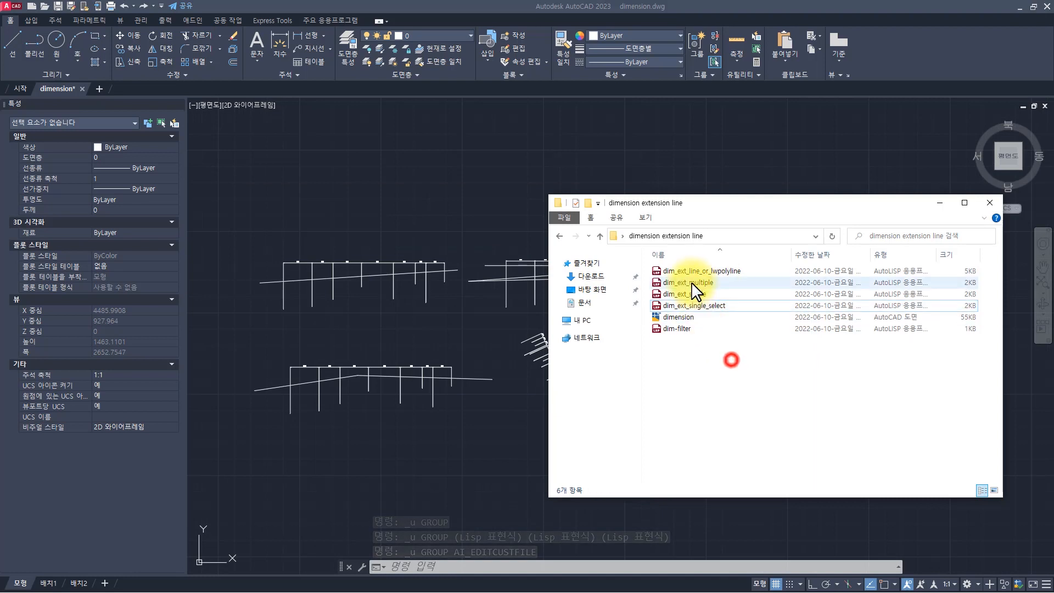
mouse_move(693, 283)
left_mouse_down()
mouse_move(703, 296)
mouse_move(677, 328)
mouse_move(399, 273)
left_mouse_up()
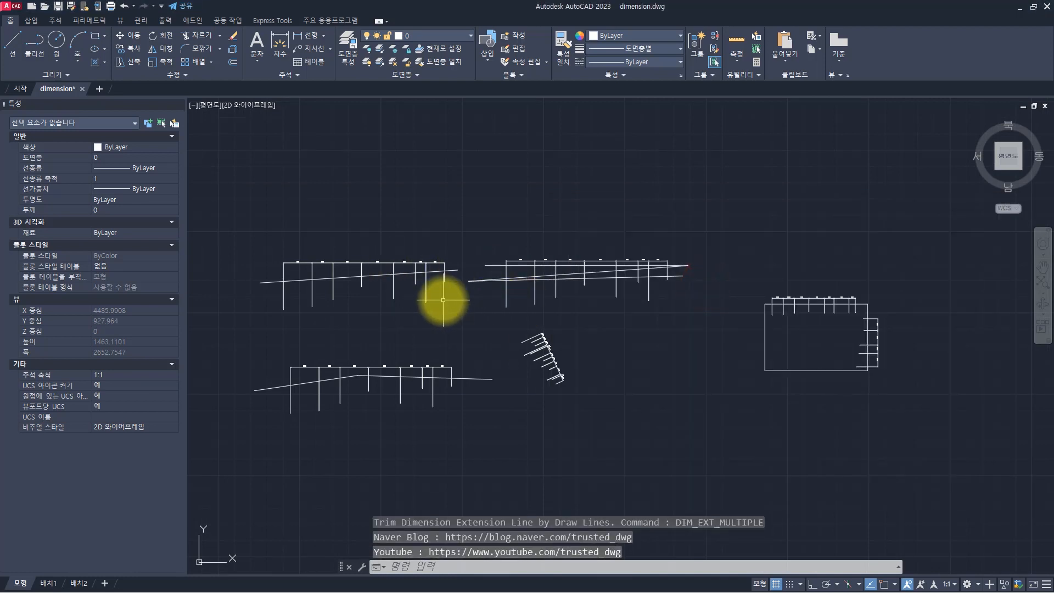
type("U")
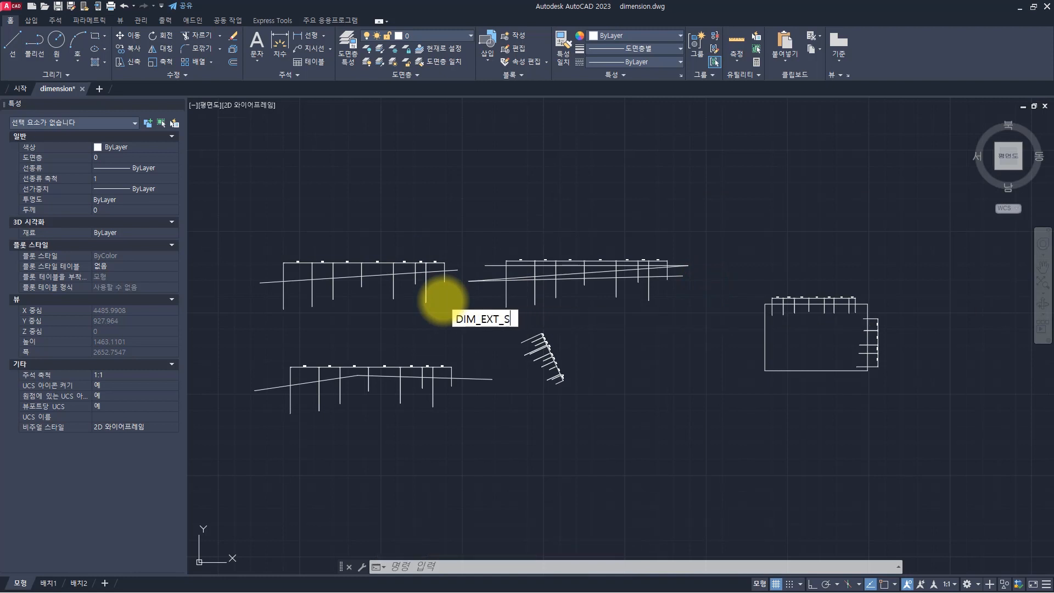
key("BackSpace")
key("Escape")
key("Escape")
key("Escape")
Run DIM_EXT_MULTIPLE and end the lower-left chain's extension lines along a slightly rising line picked across them
type("dim_ex")
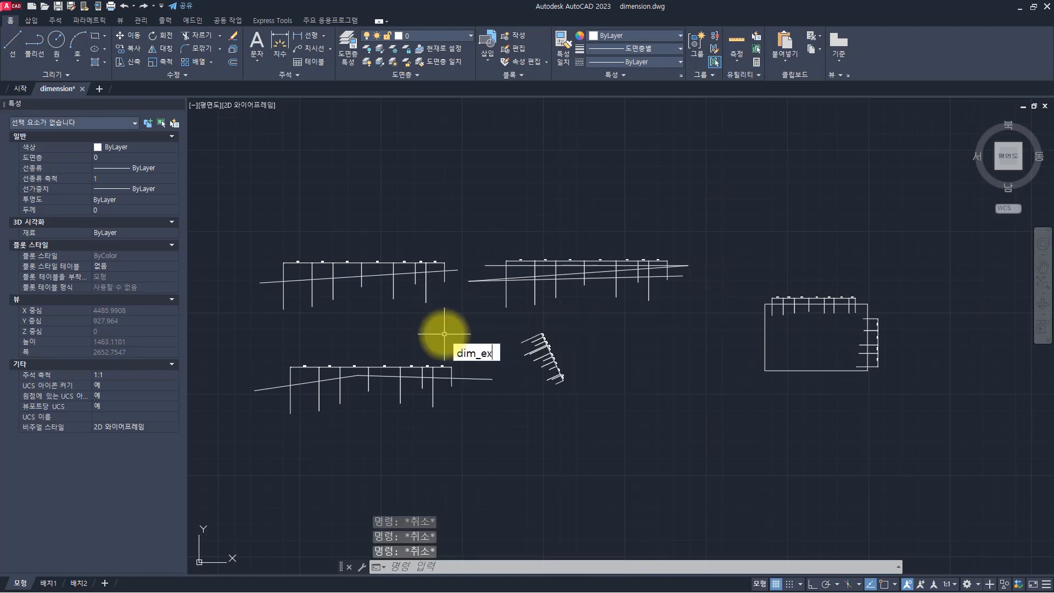
type("t_")
key("Down")
key("Down")
key("Down")
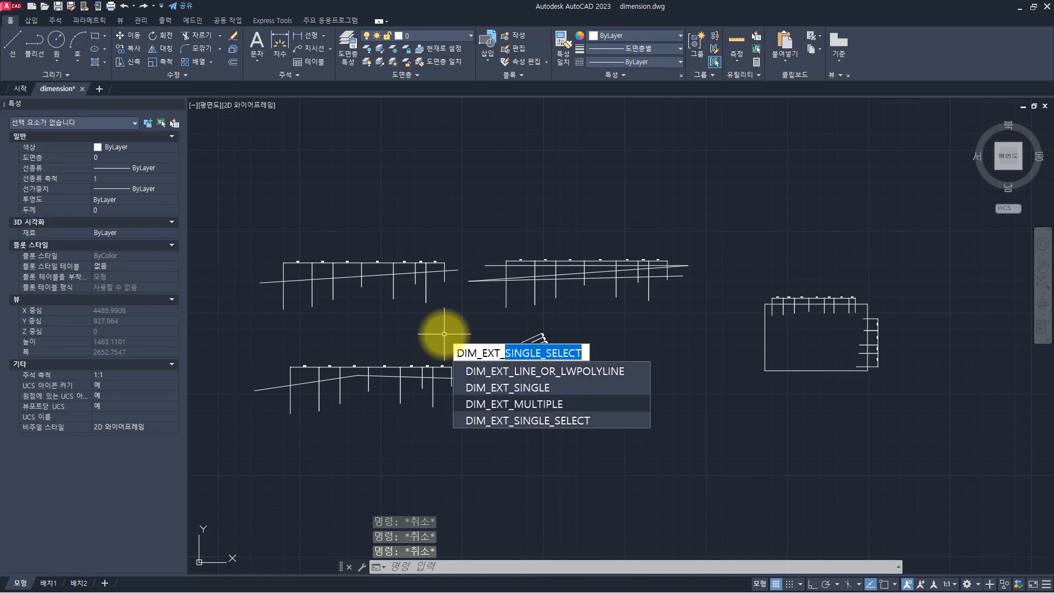
key("Up")
key("Return")
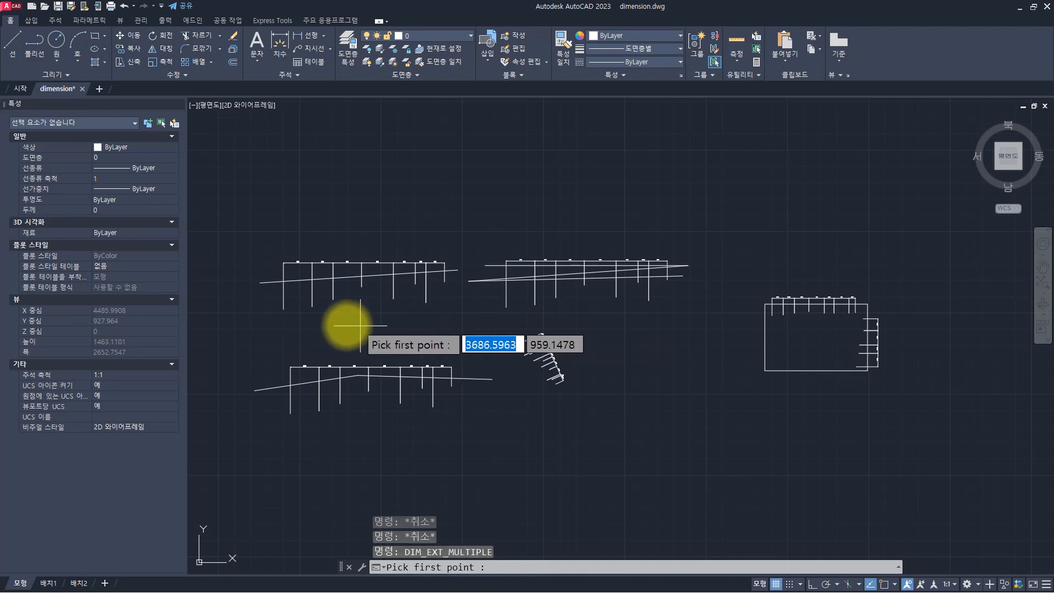
scroll(301, 344, "up", 3)
left_click(277, 365)
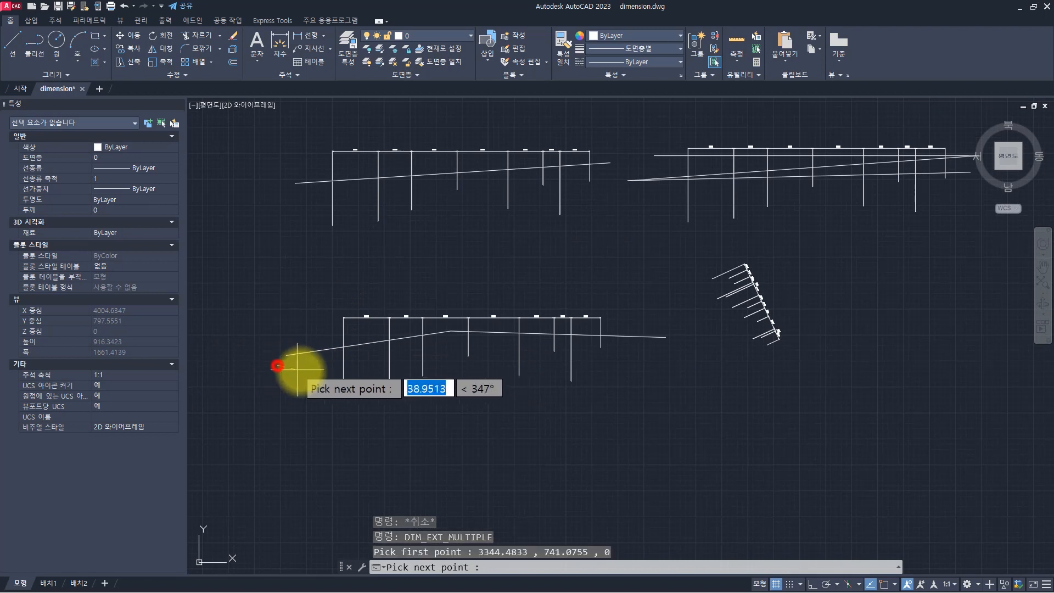
left_click(666, 328)
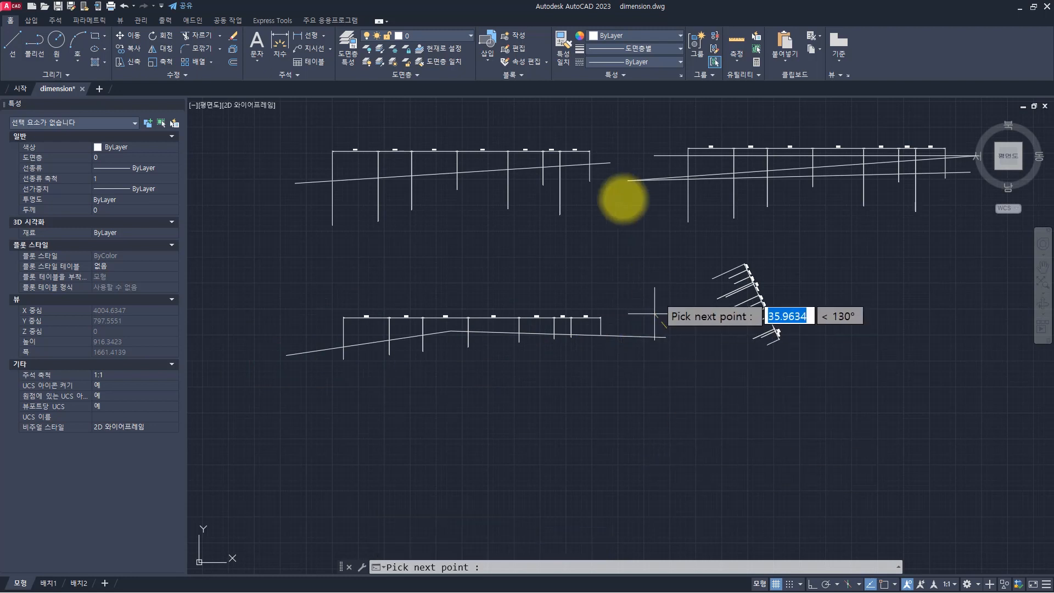
Continue the DIM_EXT_MULTIPLE line with further points through empty space around the chains, crossing no dimensions
left_click(621, 198)
left_click(654, 407)
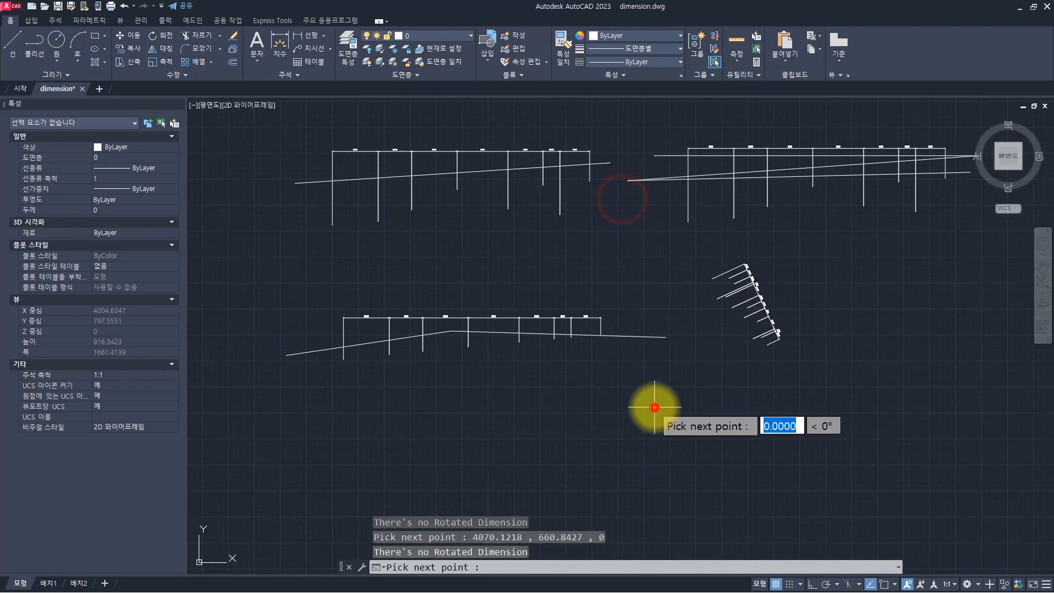
left_click(672, 246)
left_click(747, 431)
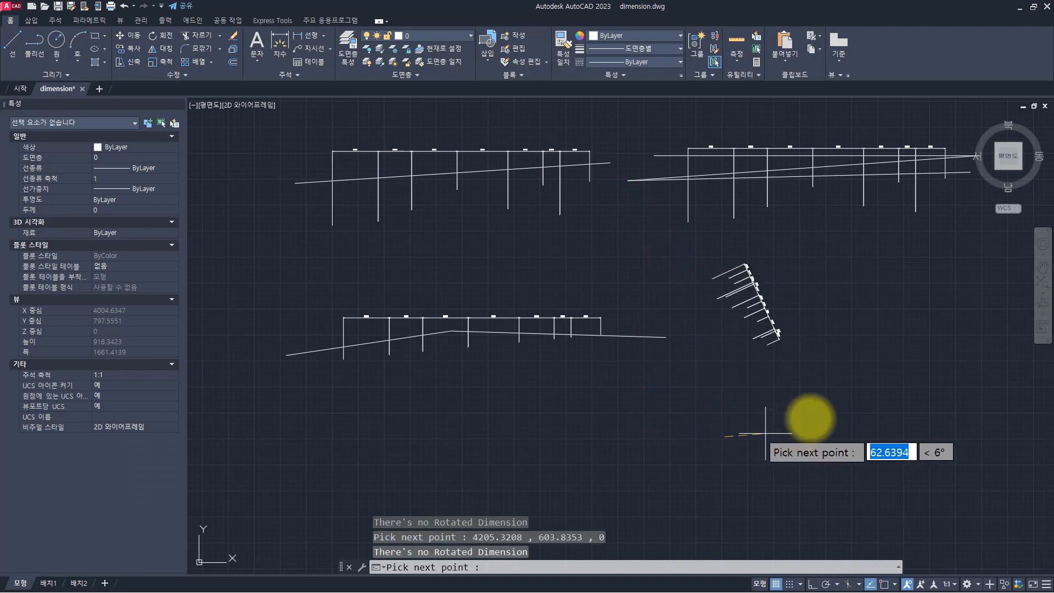
left_click(834, 395)
left_click(796, 265)
left_click(613, 235)
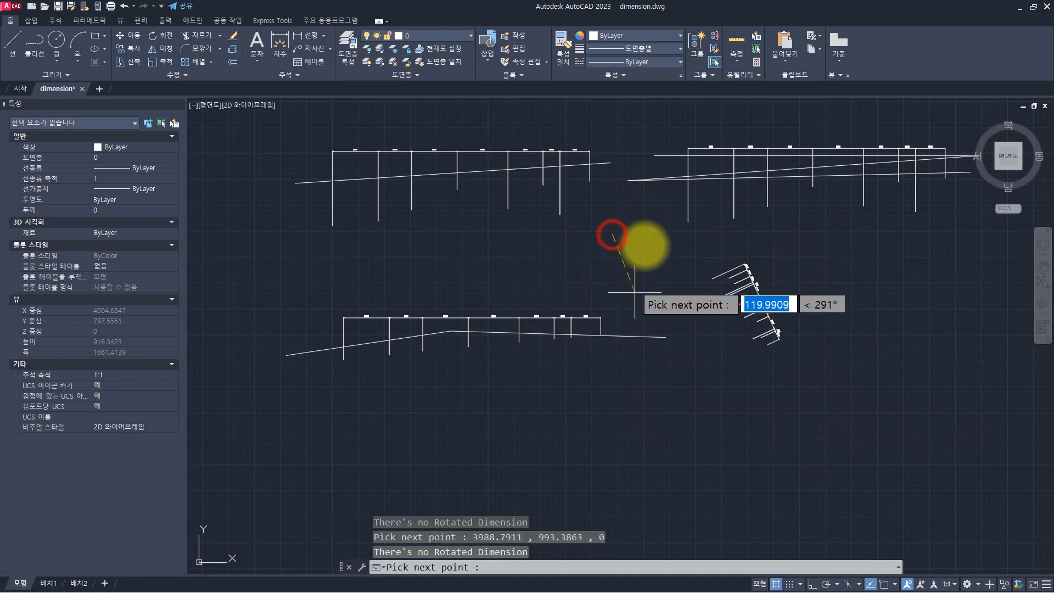
left_click(686, 242)
left_click(644, 405)
left_click(680, 417)
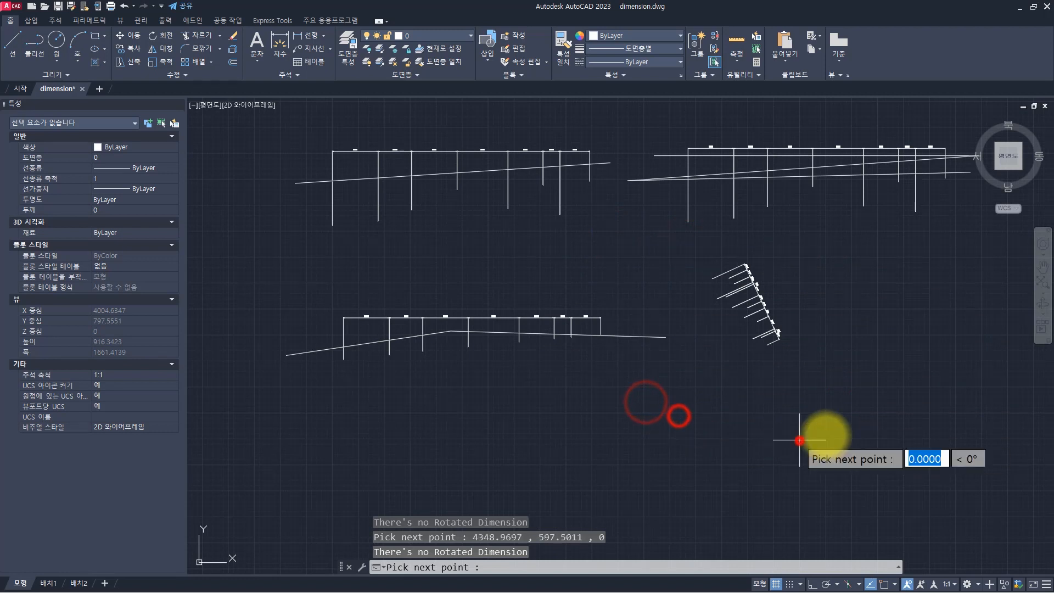
left_click(799, 440)
left_click(915, 393)
left_click(889, 271)
End the slanted chain's extension lines along a line parallel to it, and shorten the lower-left chain along a near-horizontal line
left_click(719, 233)
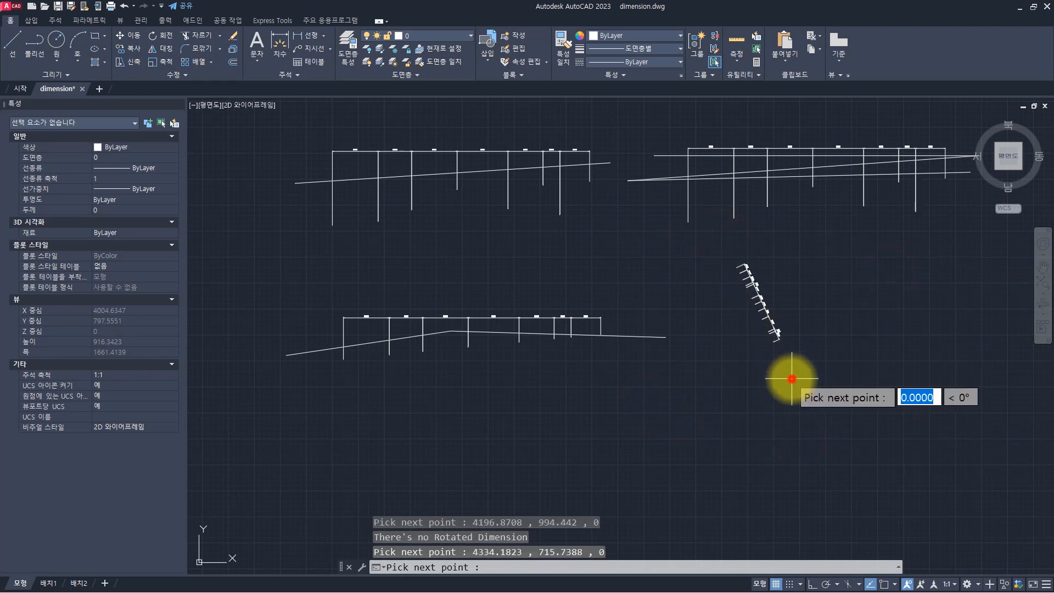
left_click(791, 378)
left_click(682, 320)
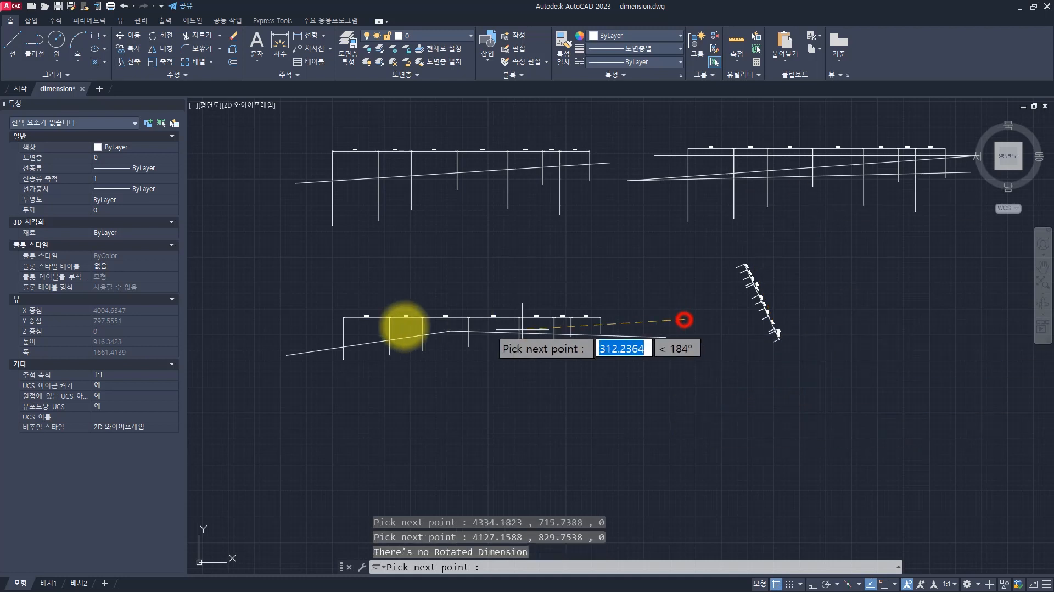
left_click(254, 326)
End the extension lines of the upper-left and upper-right chains along near-horizontal lines picked just below their dimension lines
left_click(285, 168)
left_click(631, 165)
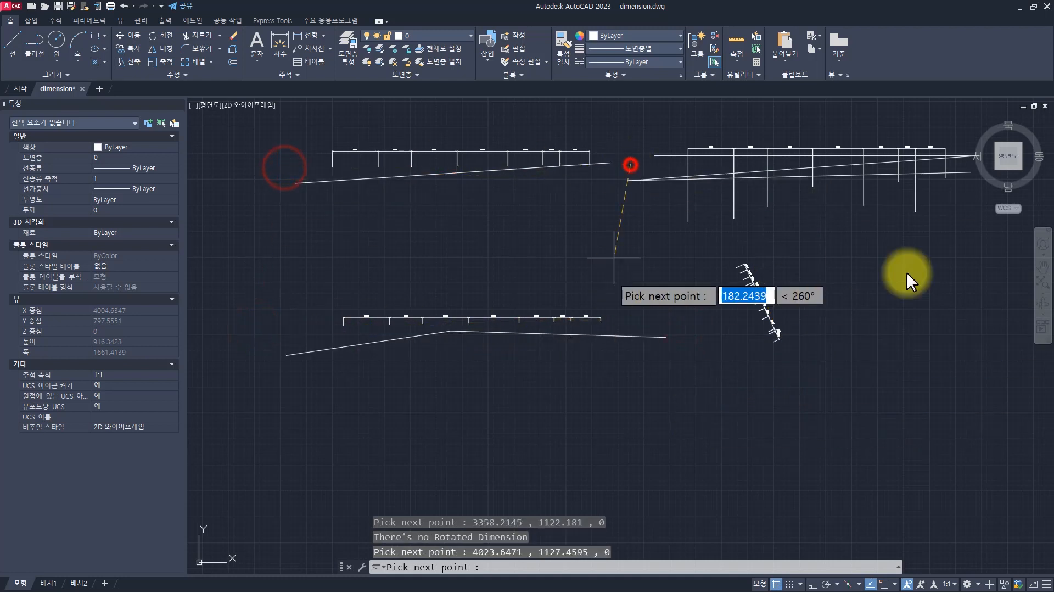
middle_click_drag(900, 278, 499, 301)
left_click(538, 247)
End the extension lines above the rectangle along a horizontal line and those beside it along a near-vertical line
middle_click_drag(607, 272, 738, 273)
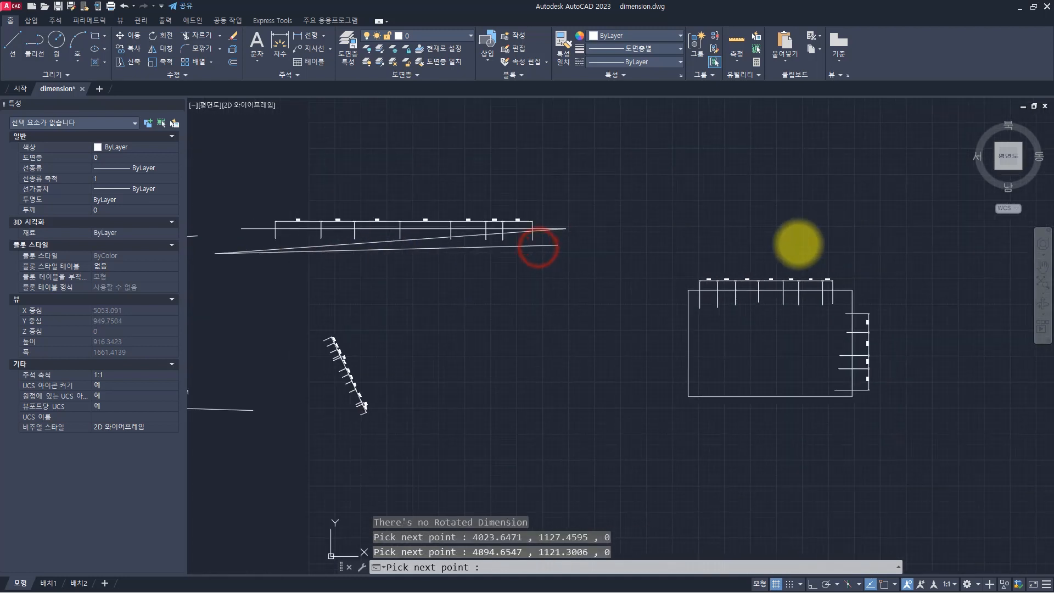
scroll(649, 230, "up", 3)
left_click(312, 285)
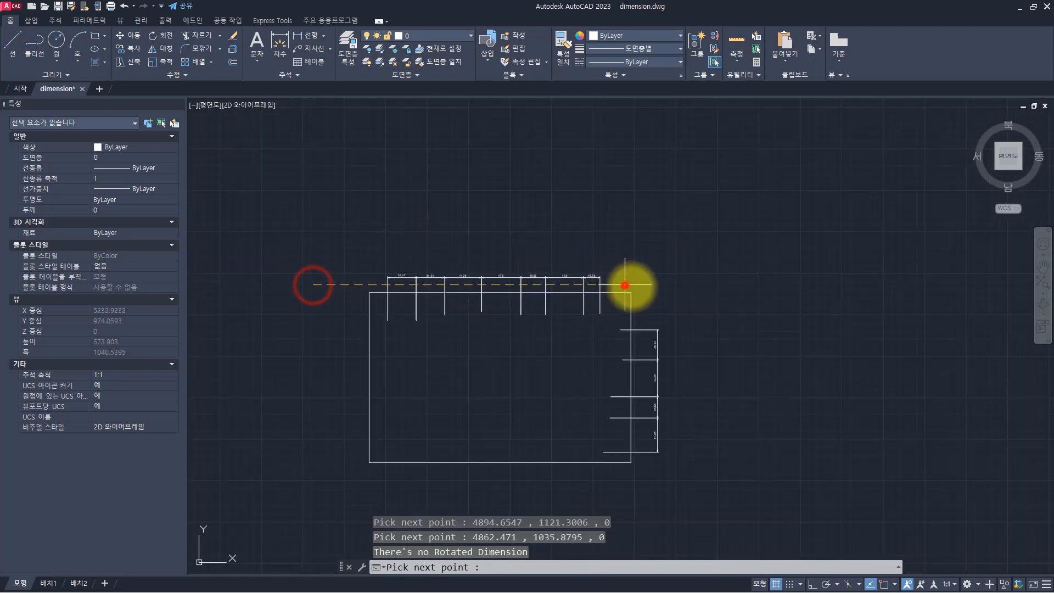
left_click(628, 285)
left_click(635, 508)
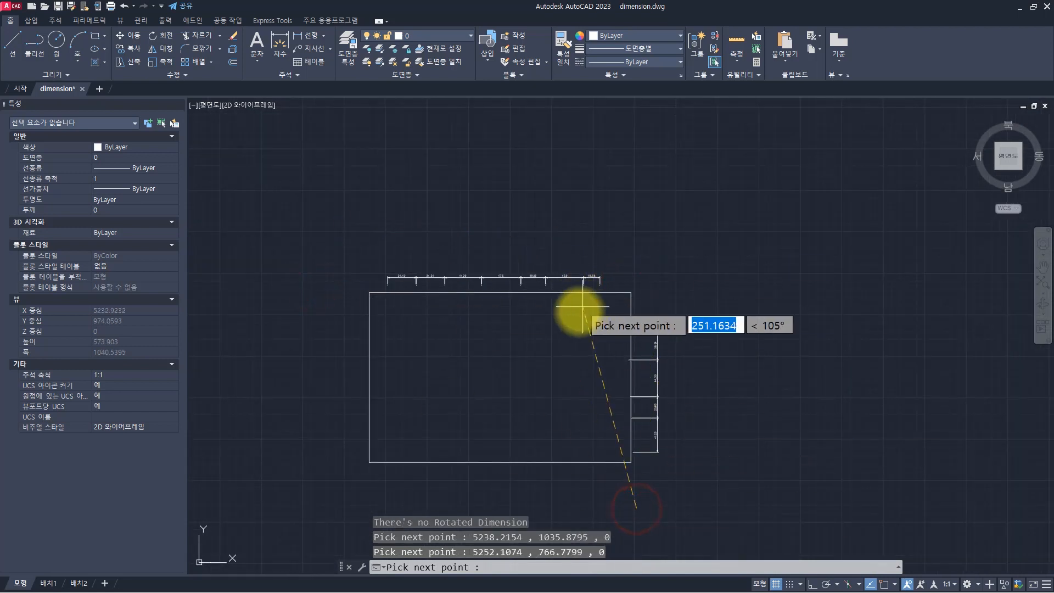
End DIM_EXT_MULTIPLE and undo its changes to restore the original extension lines of every chain
key("Escape")
key("ctrl+z")
key("ctrl+z")
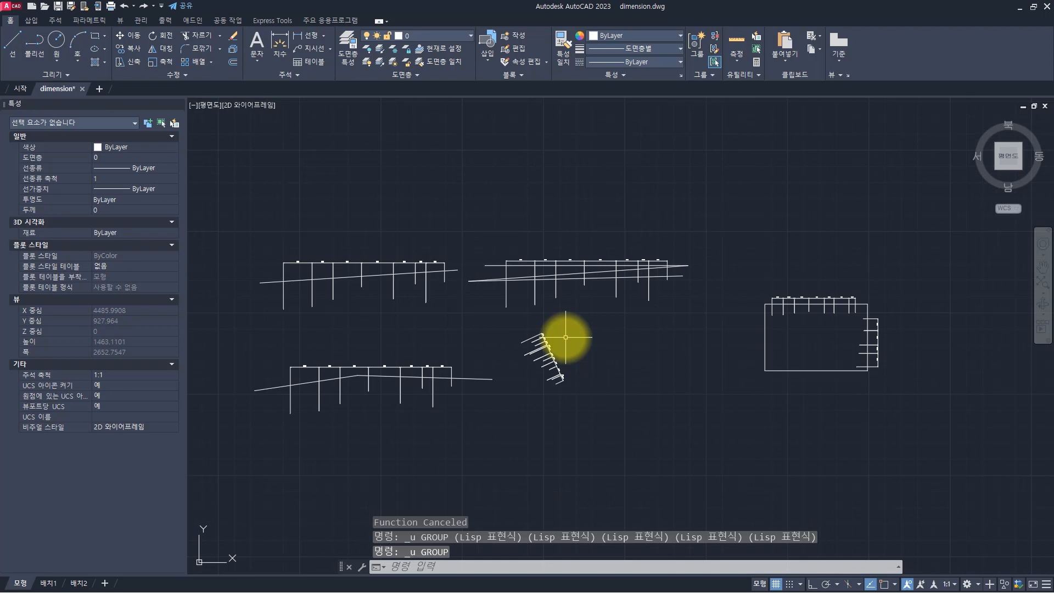
key("Escape")
key("Escape")
key("Escape")
Load the dim_ext_line_or_lwpolyline AutoLISP file from the dimension extension line folder into the drawing
key("alt+Tab")
left_click(836, 363)
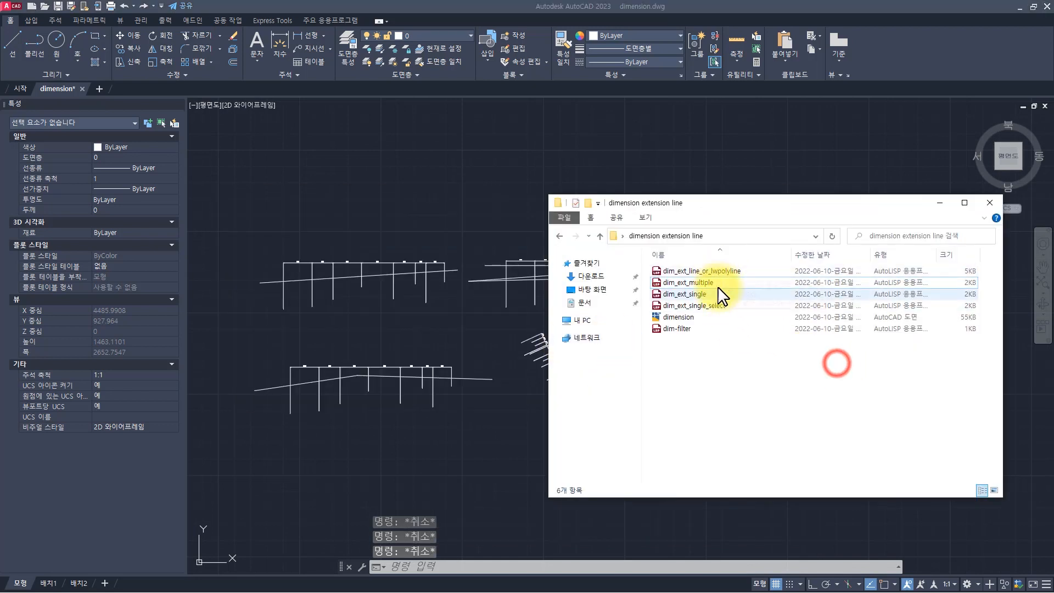
left_click(711, 272)
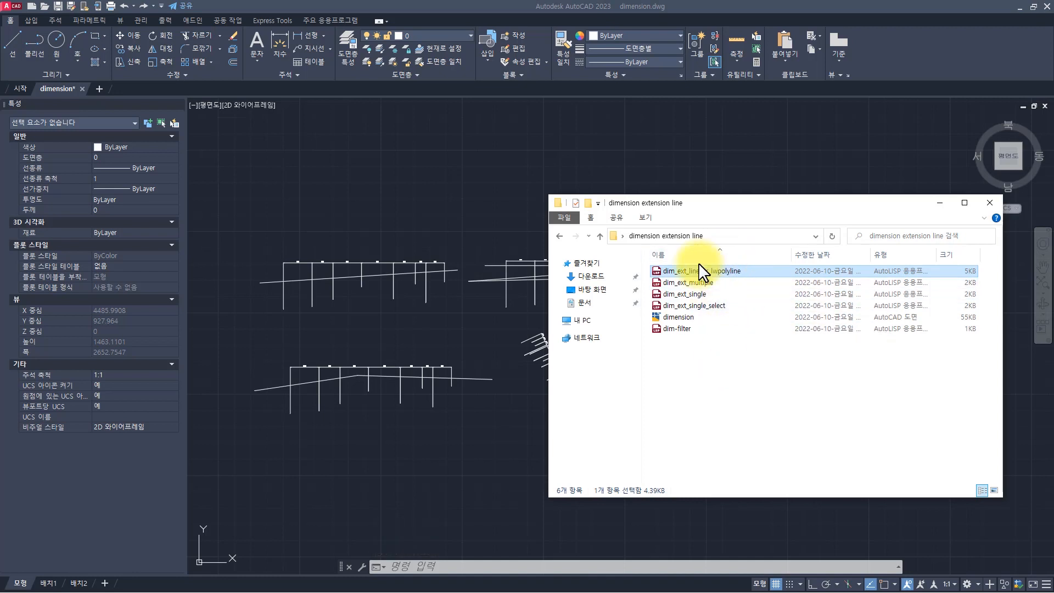
left_click_drag(702, 277, 430, 285)
key("Escape")
key("Escape")
key("Escape")
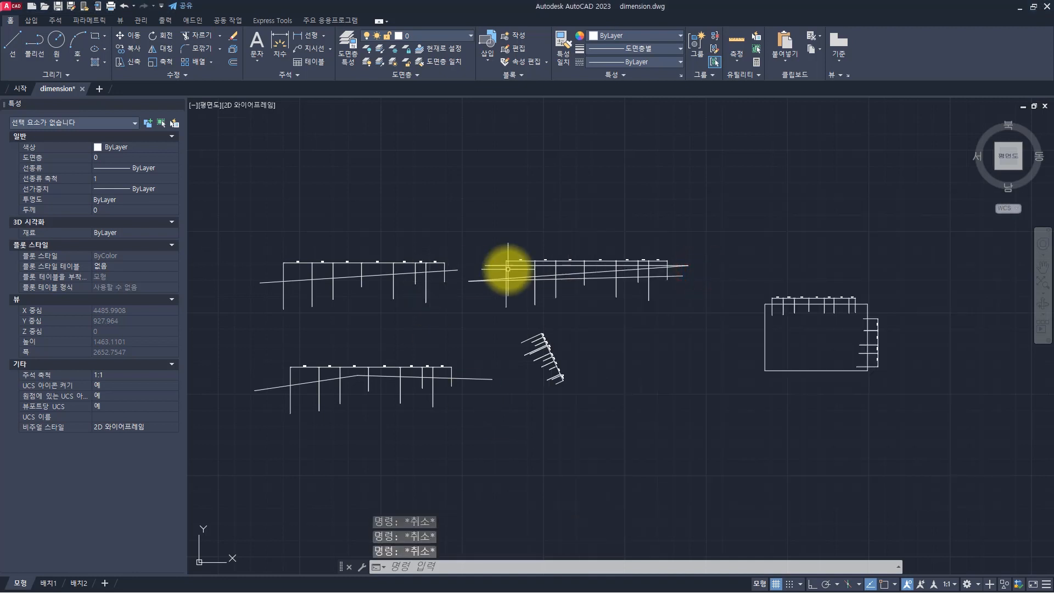
Run DIM_EXT_LINE_OR_LWPOLYLINE to end the lower-left chain's extension lines on the bent polyline crossing it
type("dim_")
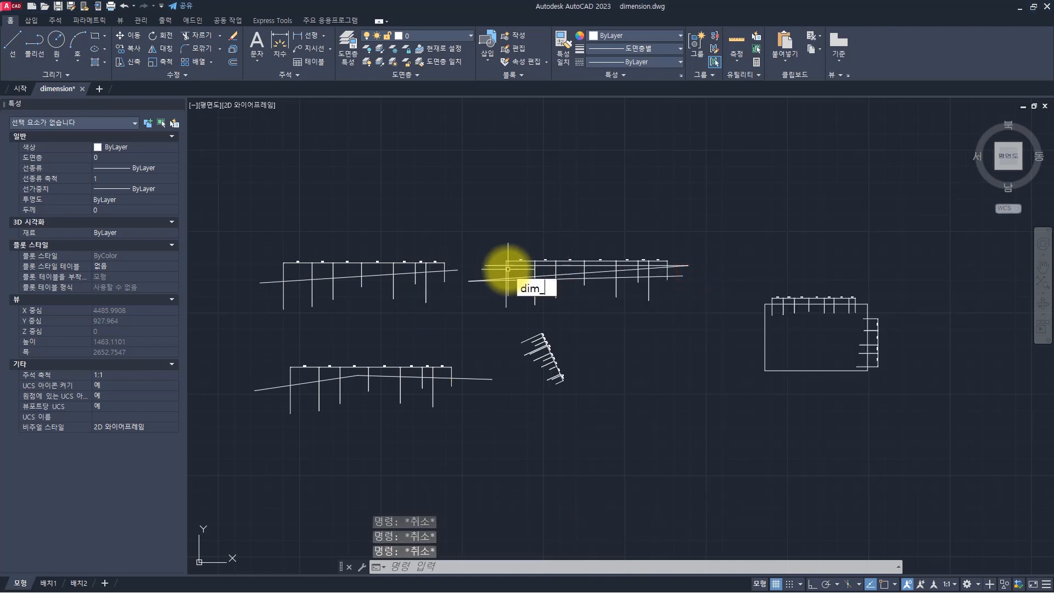
type("e")
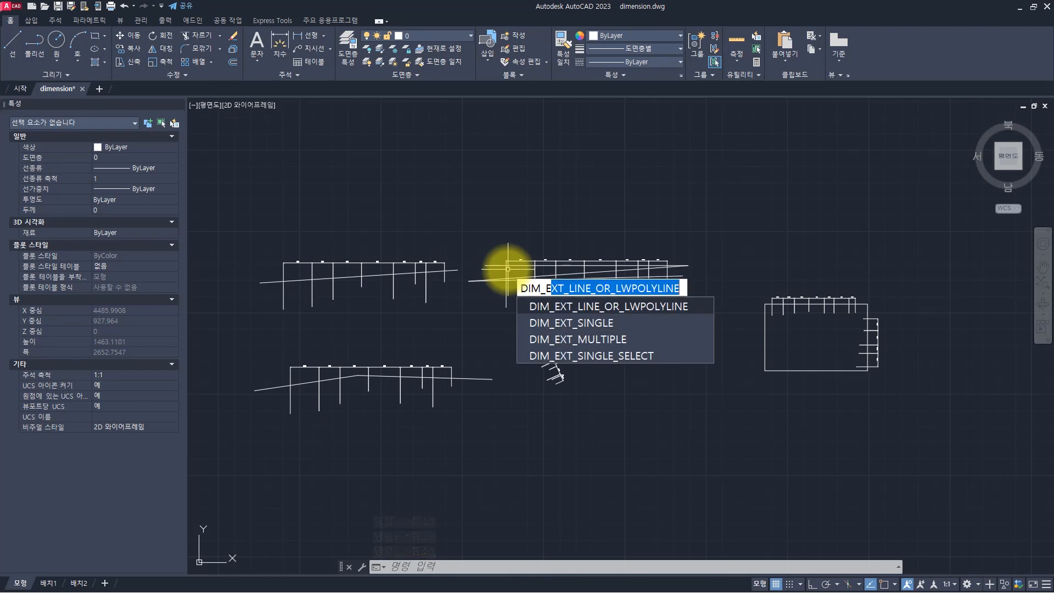
key("Return")
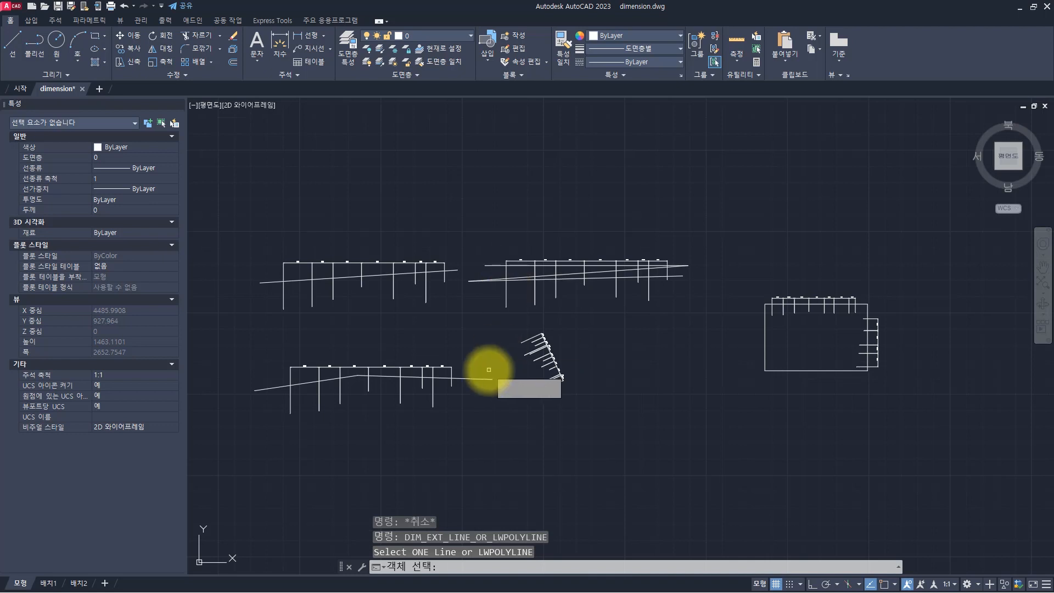
key("F2")
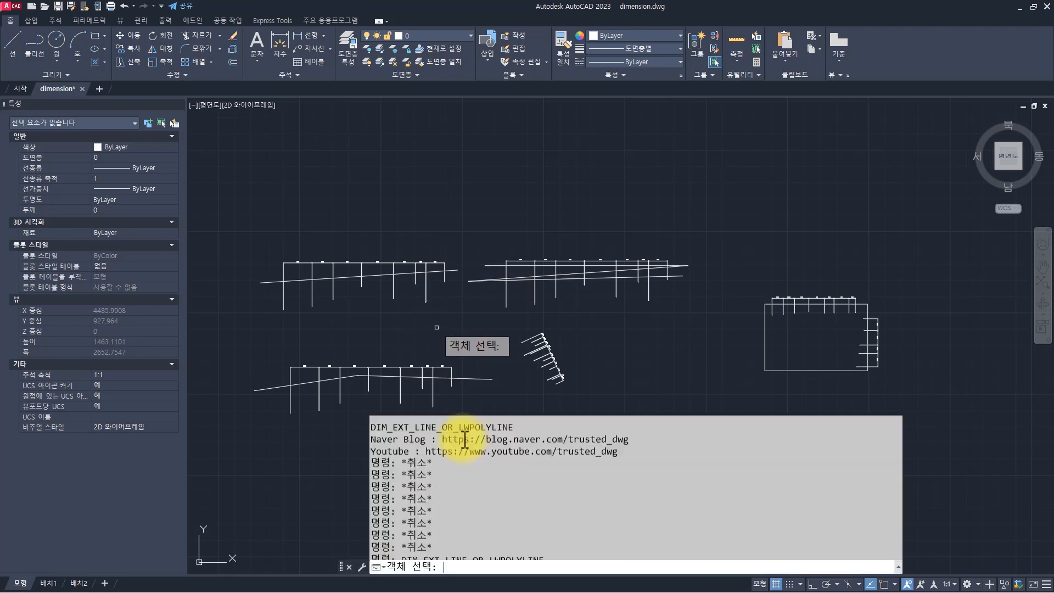
left_click_drag(545, 552, 475, 552)
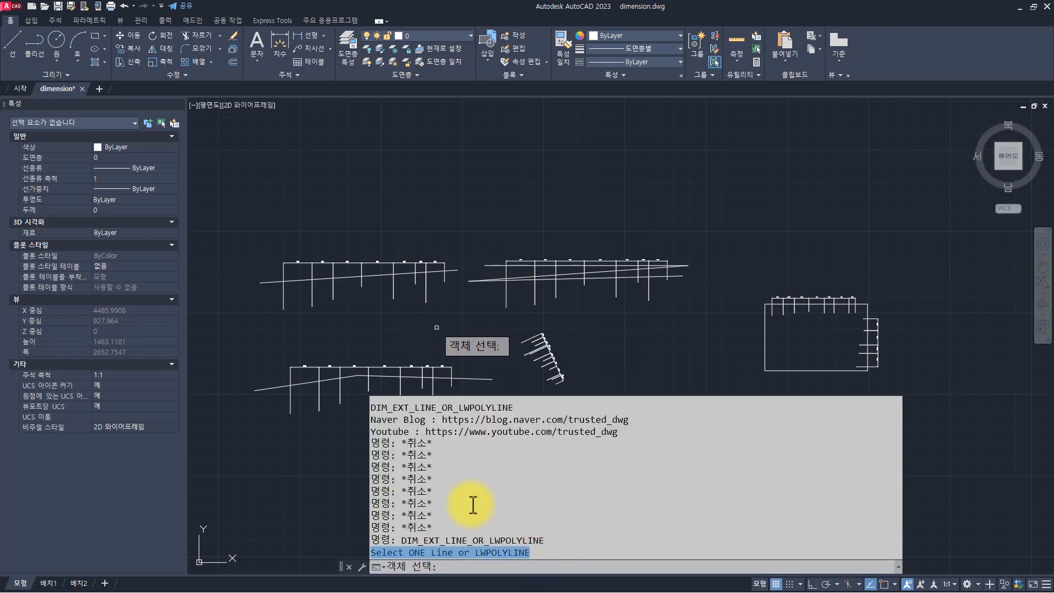
left_click(493, 355)
scroll(555, 363, "up", 3)
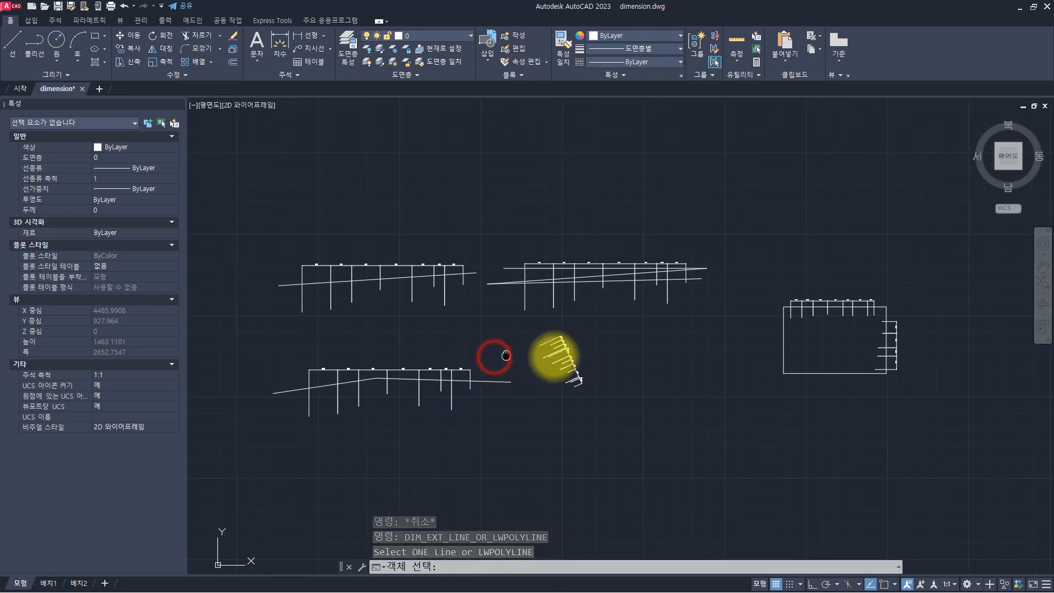
left_click(642, 429)
left_click(591, 326)
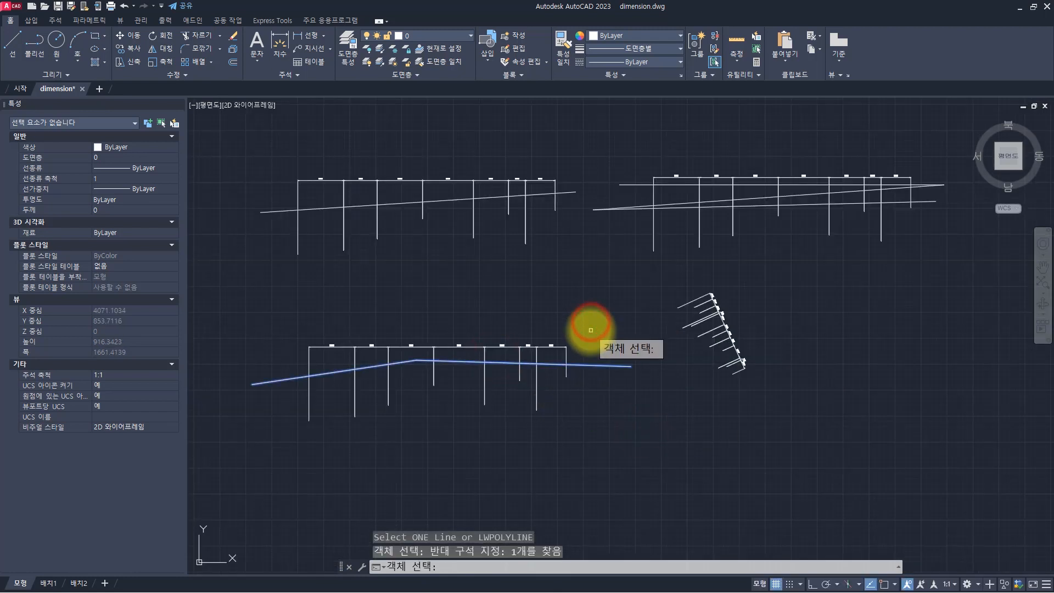
right_click(419, 342)
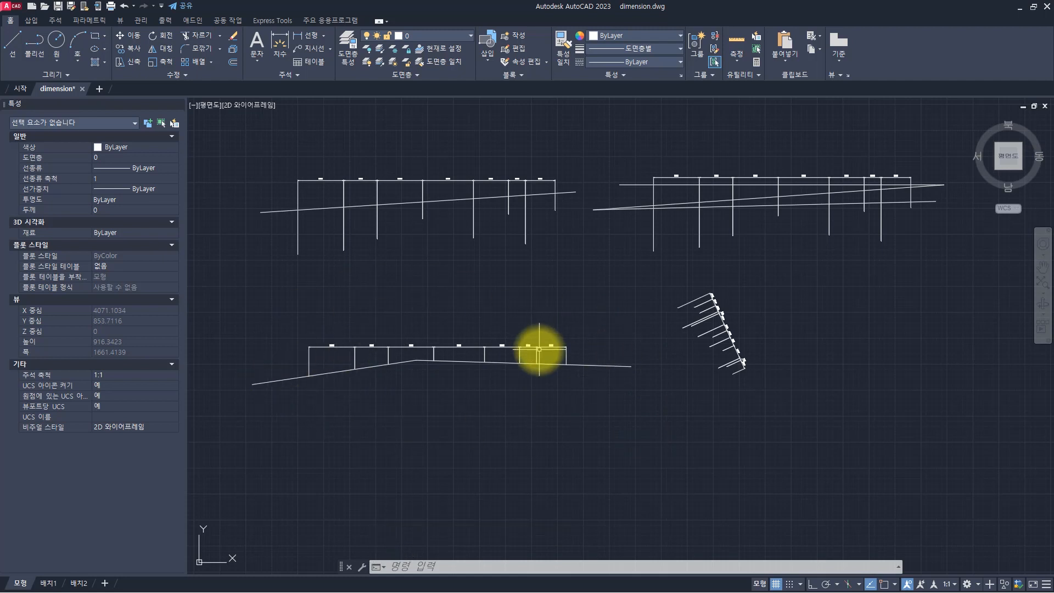
Repeat DIM_EXT_LINE_OR_LWPOLYLINE on the rectangle to end the extension lines above and beside it on its outline
scroll(483, 352, "down", 3)
mouse_move(882, 330)
middle_mouse_down()
mouse_move(518, 329)
mouse_move(714, 355)
middle_mouse_up()
scroll(517, 330, "up", 3)
key("Return")
left_click(562, 430)
left_click(501, 322)
right_click(505, 324)
scroll(714, 355, "up", 2)
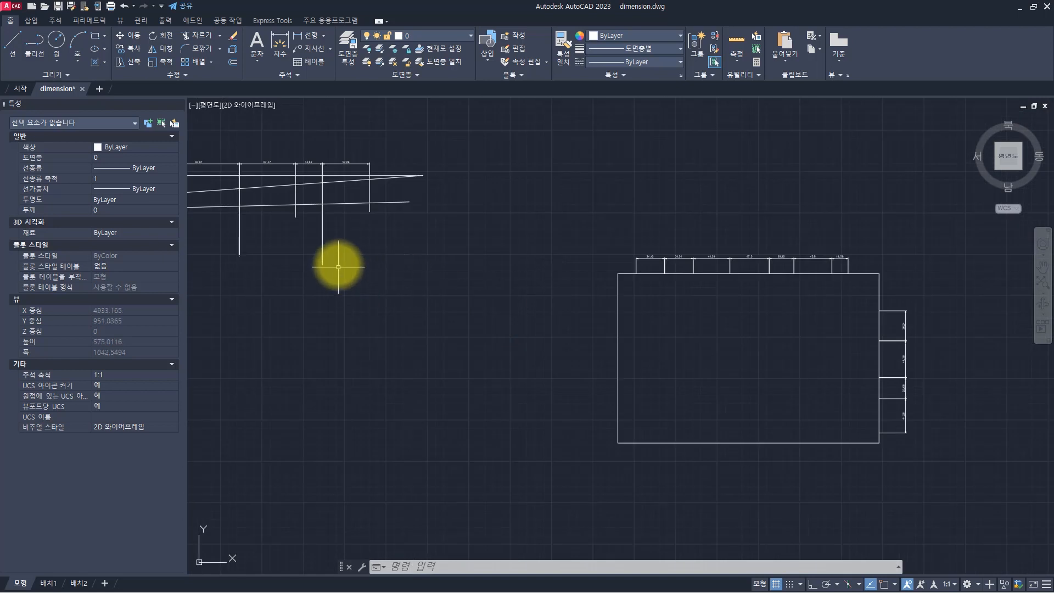
Examine the zigzag polyline crossing the upper-right chain and two neighbouring dimensions of that chain
middle_click_drag(338, 268, 633, 367)
key("Escape")
key("Escape")
key("Escape")
middle_click_drag(447, 330, 556, 346)
left_click(607, 352)
left_click(583, 305)
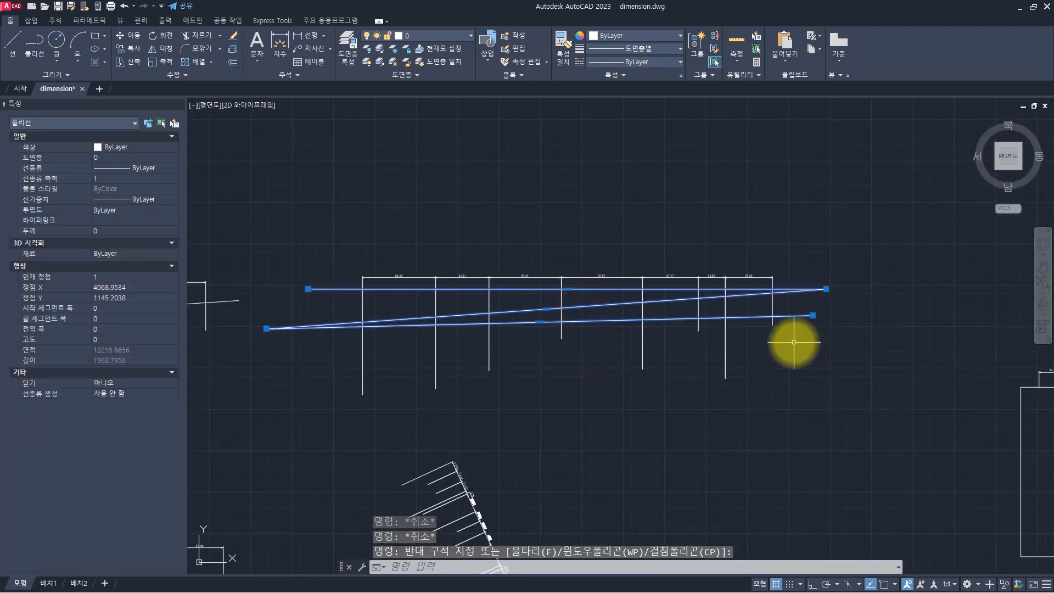
key("Escape")
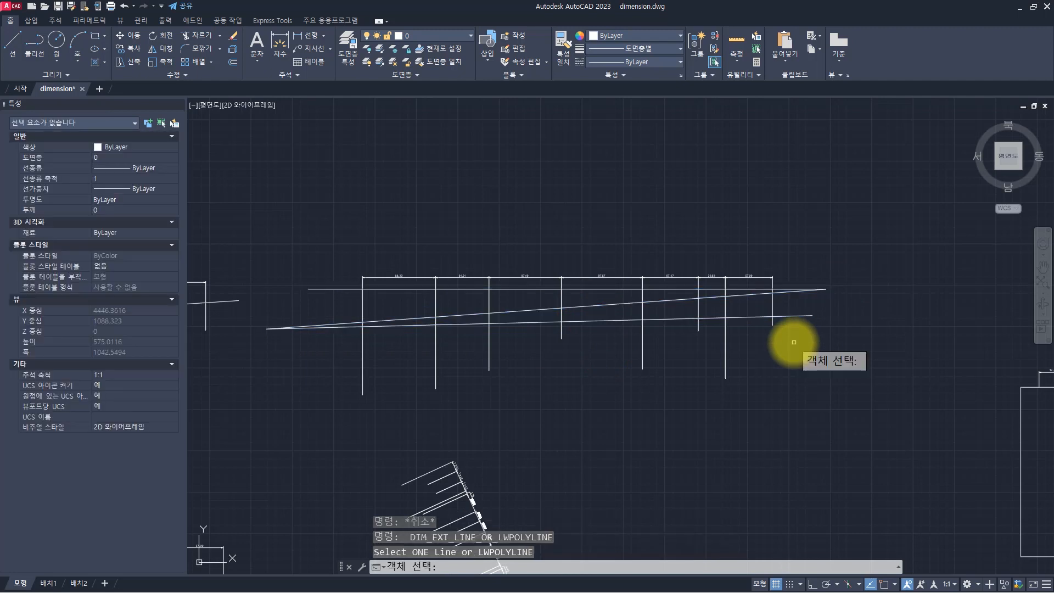
left_click(519, 378)
left_click(449, 355)
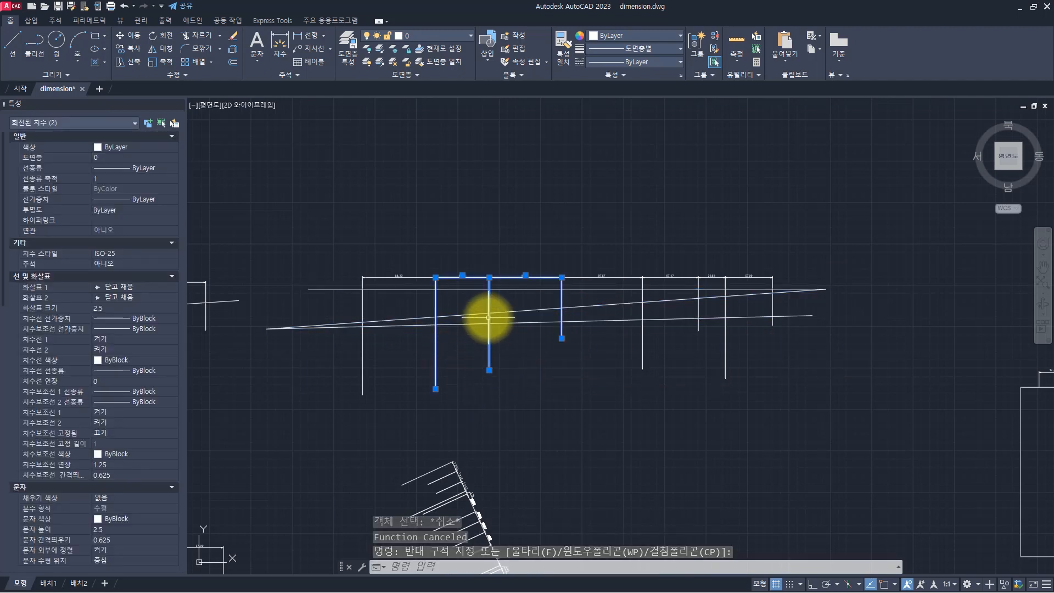
key("Escape")
Use DIM_EXT_LINE_OR_LWPOLYLINE to end the upper-right chain's extension lines on the zigzag polyline
key("Return")
left_click(538, 348)
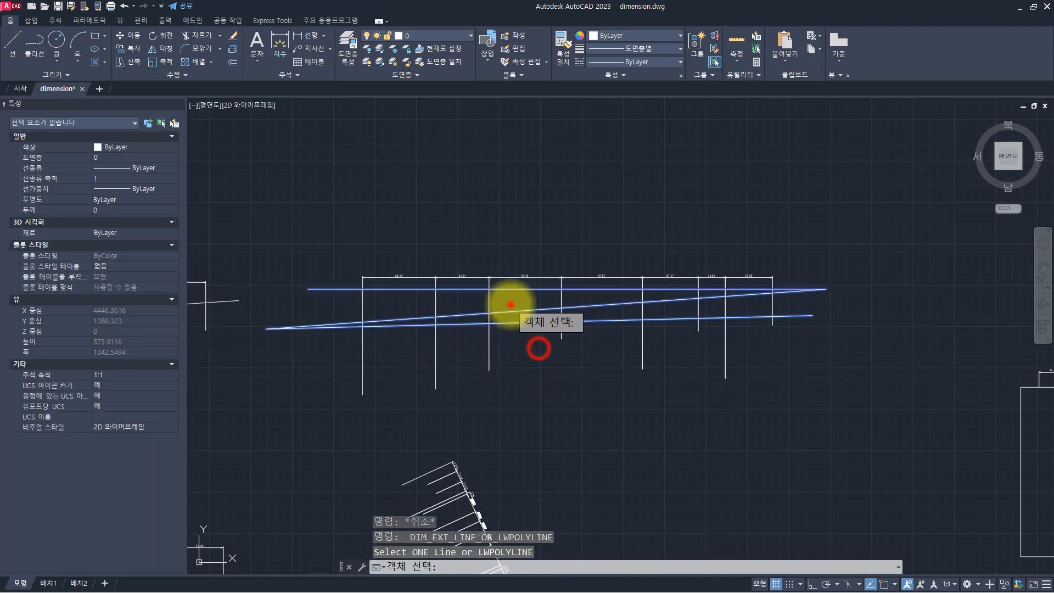
left_click(510, 304)
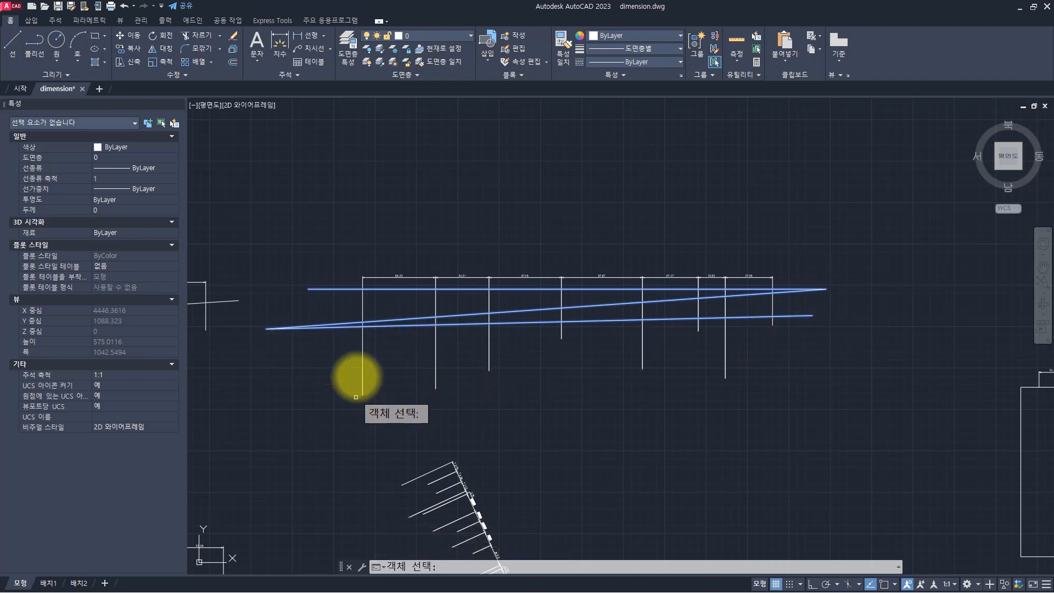
left_click(434, 389)
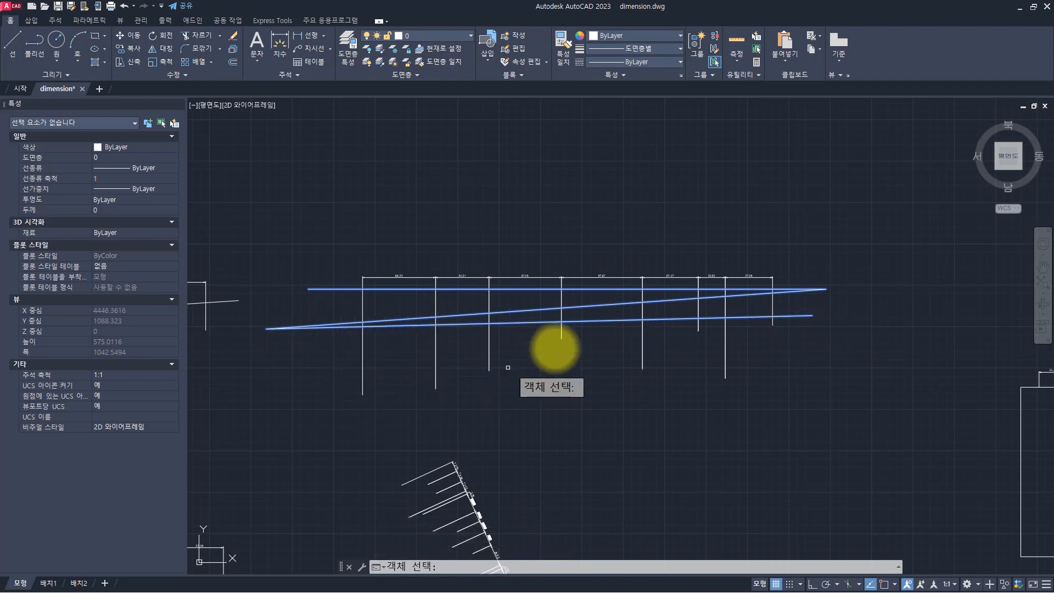
left_click(541, 337)
key("Return")
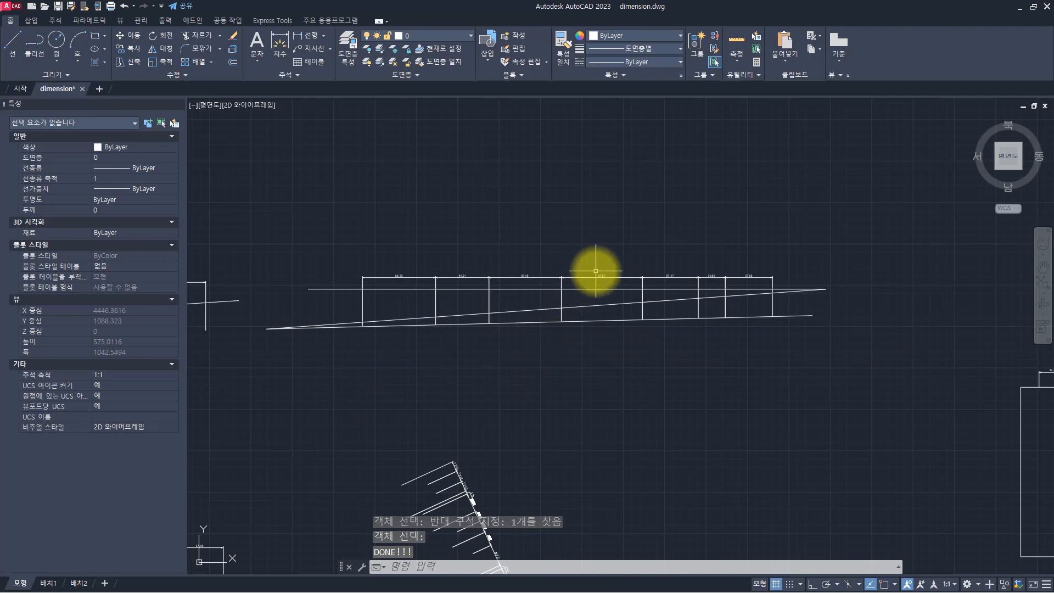
Use DIM_EXT_LINE_OR_LWPOLYLINE to end the upper-left chain's extension lines on the slanted line crossing it
key("Escape")
middle_click_drag(596, 270, 850, 254)
middle_click_drag(458, 258, 812, 257)
key("Return")
left_click(613, 344)
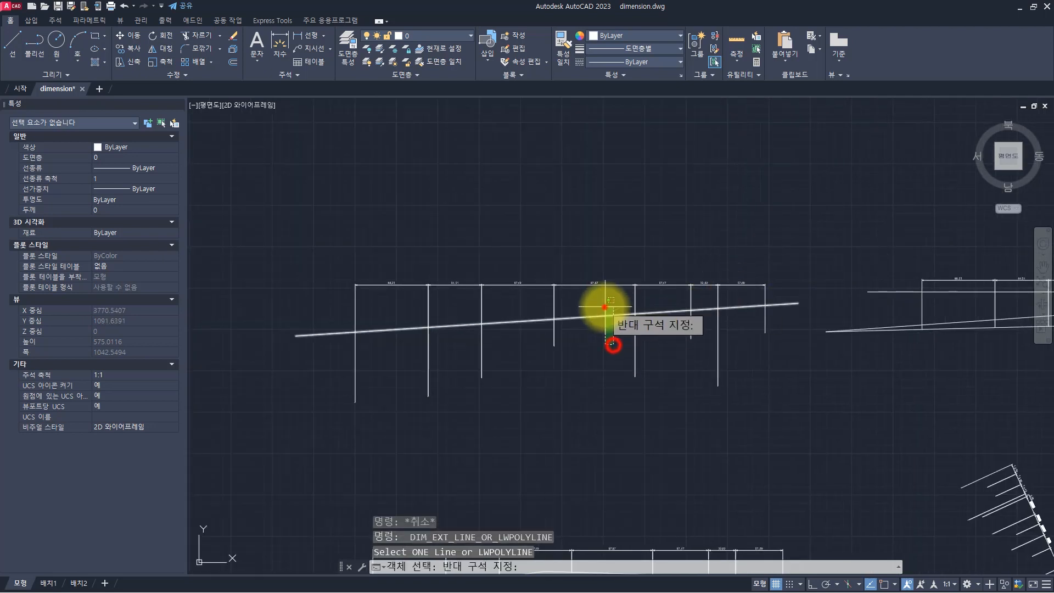
left_click(602, 301)
Select the slanted line under the upper-left chain to check its object type, and clear the selection
left_click(607, 344)
left_click(591, 304)
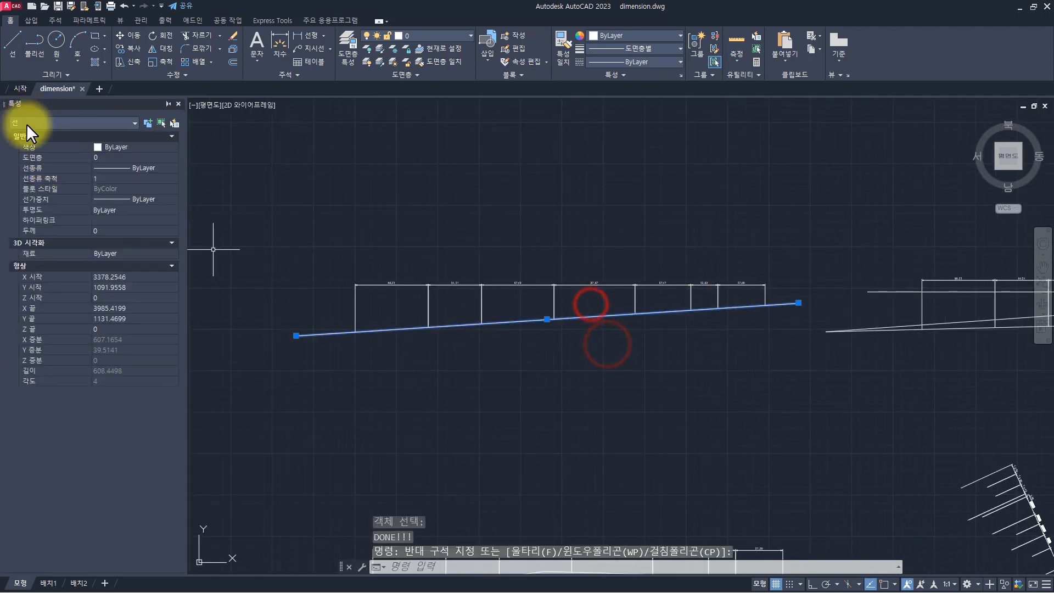
key("Escape")
key("Escape")
key("Escape")
key("Escape")
key("Escape")
key("Escape")
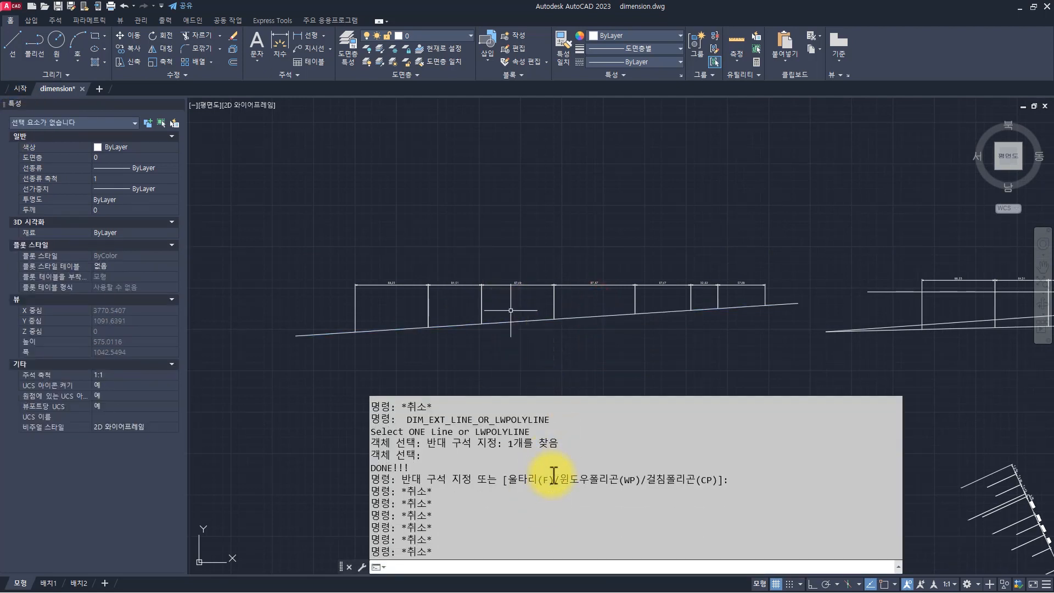
key("alt+Tab")
left_click(638, 310)
left_click(719, 359)
left_click(696, 264)
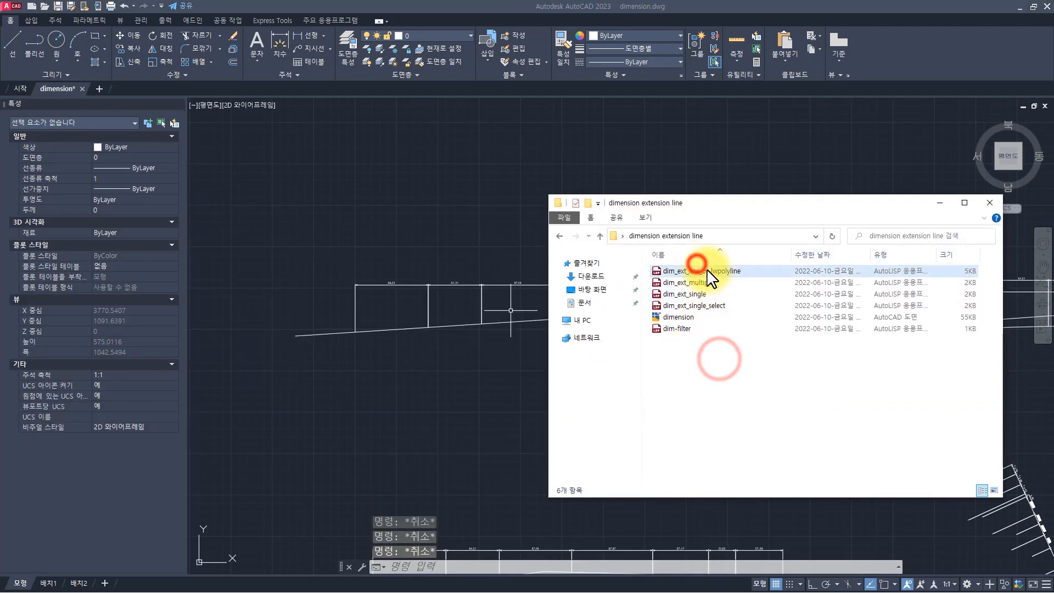
left_click(707, 272)
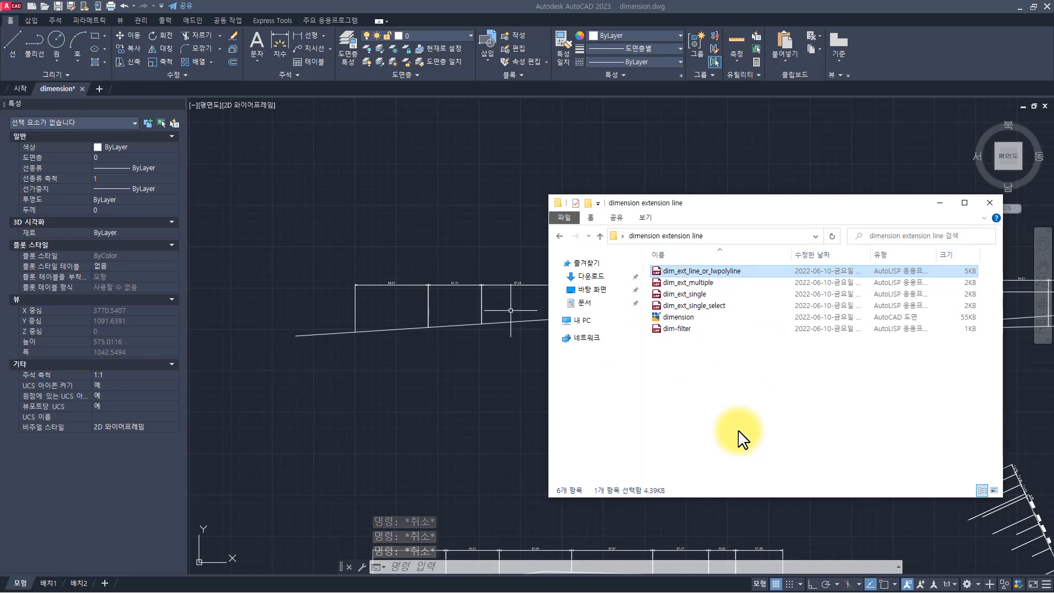
left_click(456, 372)
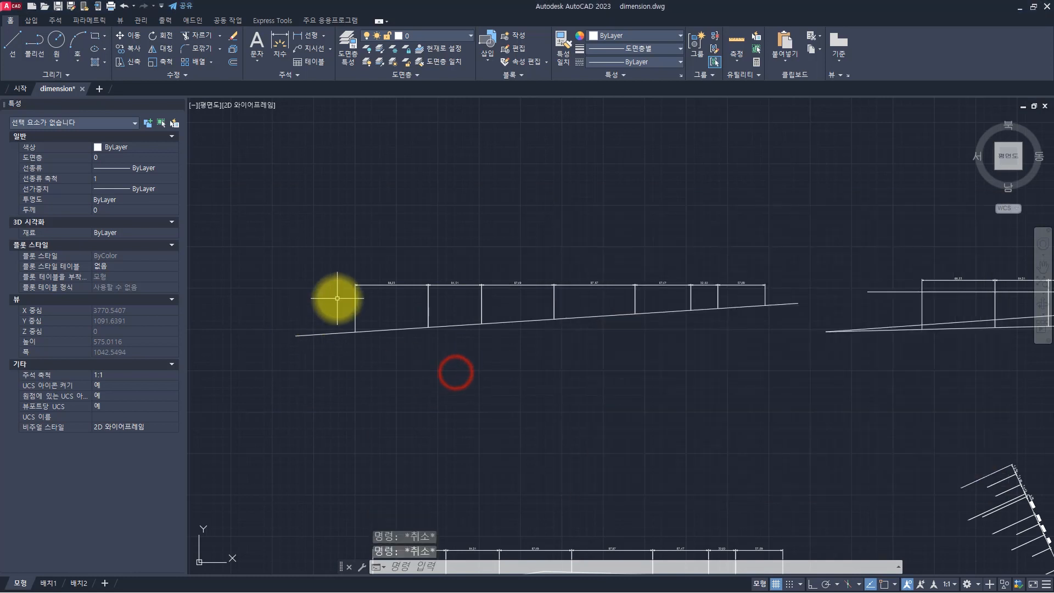
Load the dim_ext_single AutoLISP file from the dimension extension line folder into the drawing
key("alt+Tab")
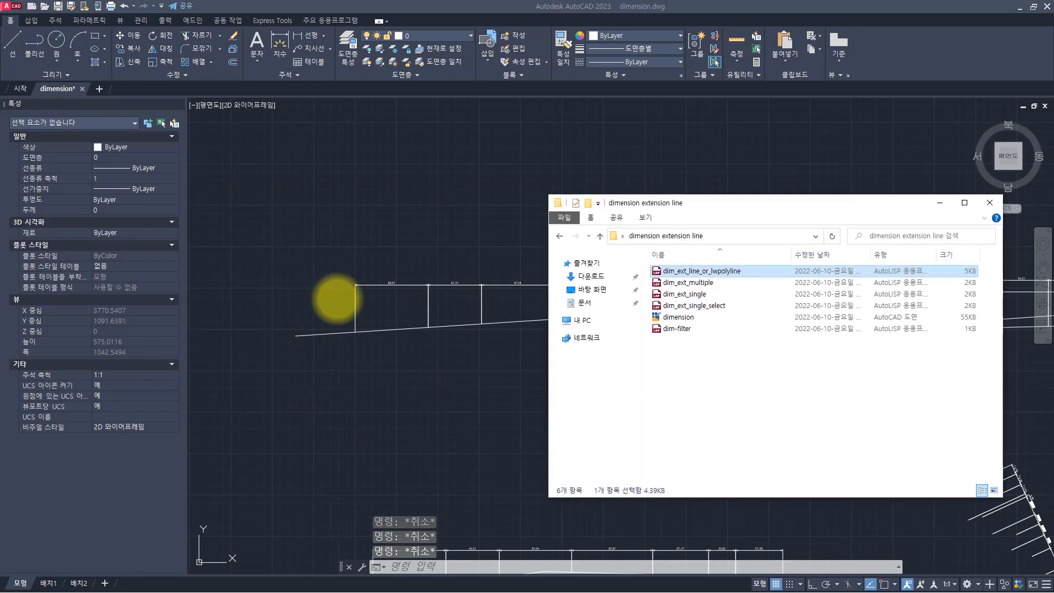
left_click_drag(686, 294, 393, 324)
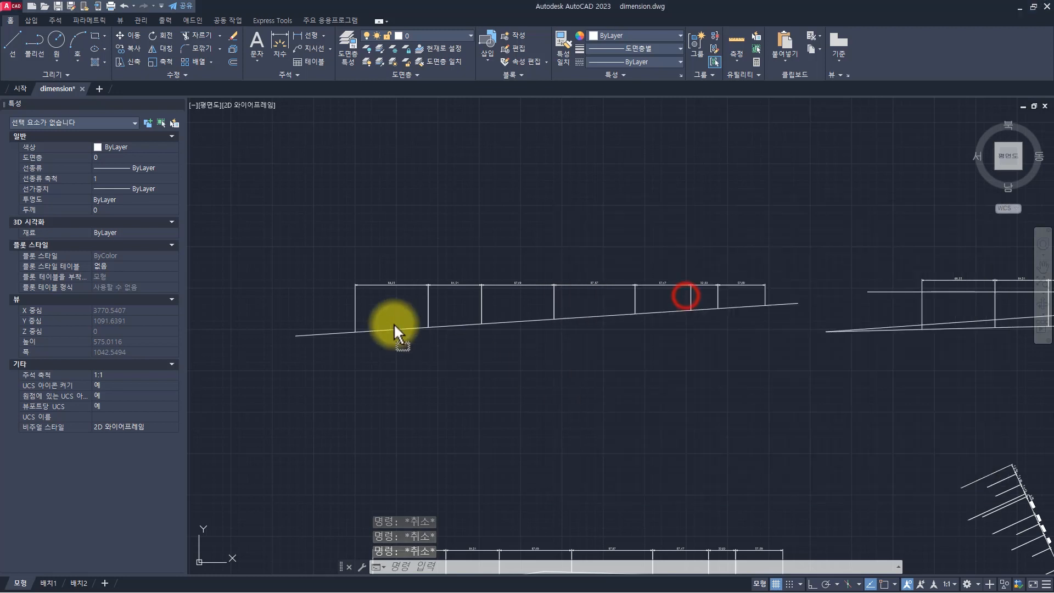
key("Escape")
key("Escape")
Select the first dimension of the upper-left chain to examine its extension lines, and clear the selection
left_click(406, 310)
left_click(370, 268)
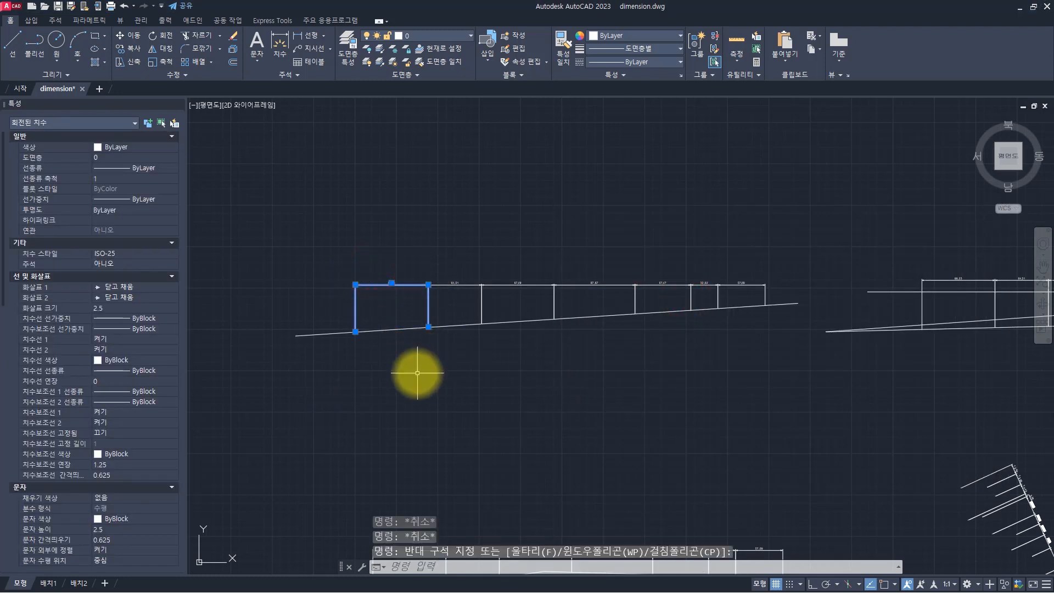
key("Escape")
key("Escape")
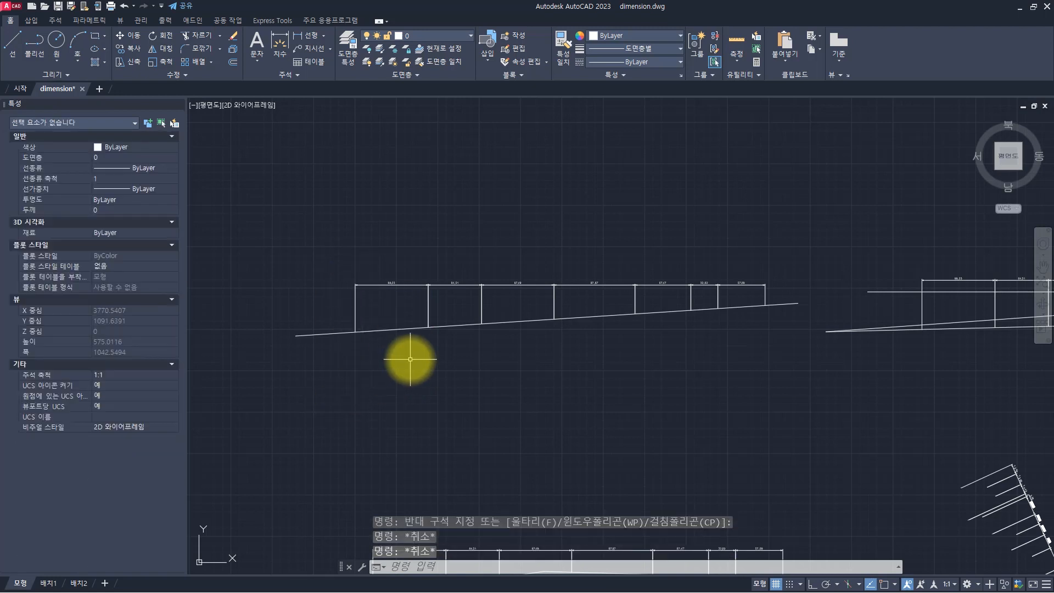
Run DIM_EXT_SINGLE on the upper-left chain's second dimension along a steep line from above its first extension line to below its second
key("Up")
key("Down")
key("BackSpace")
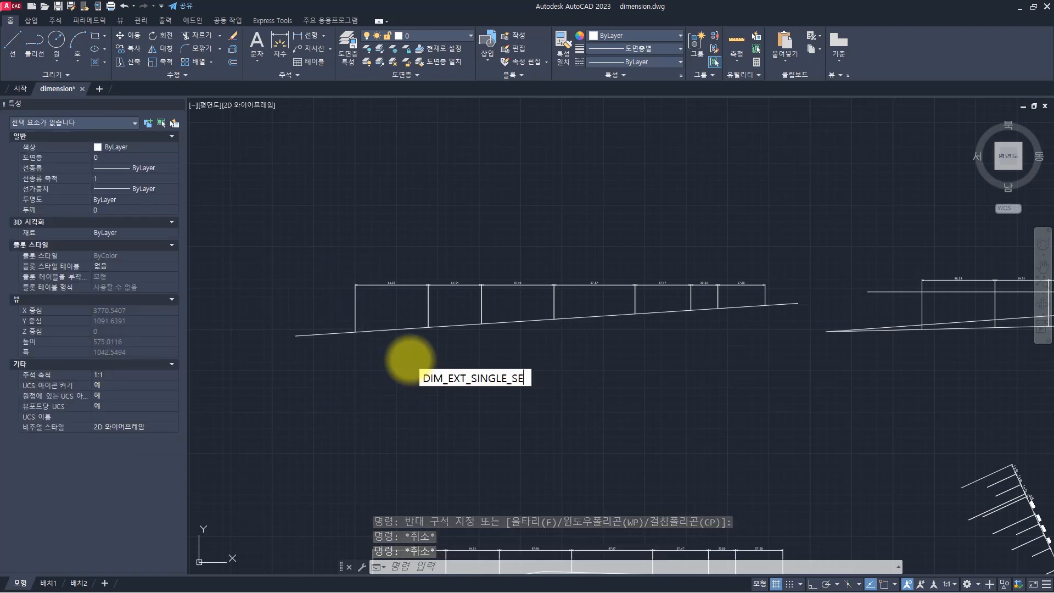
key("Return")
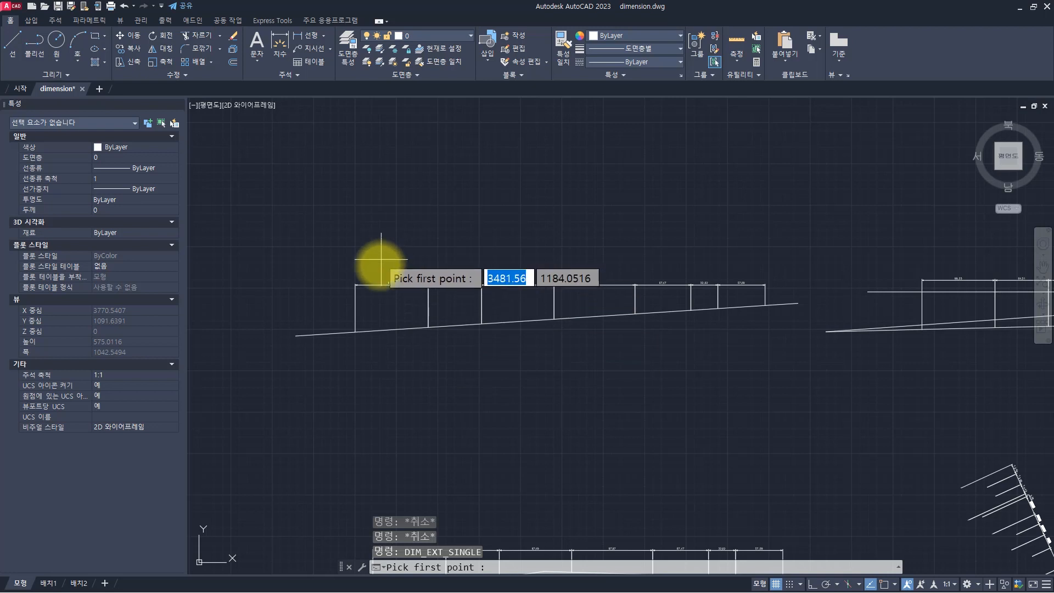
left_click(432, 255)
left_click(481, 354)
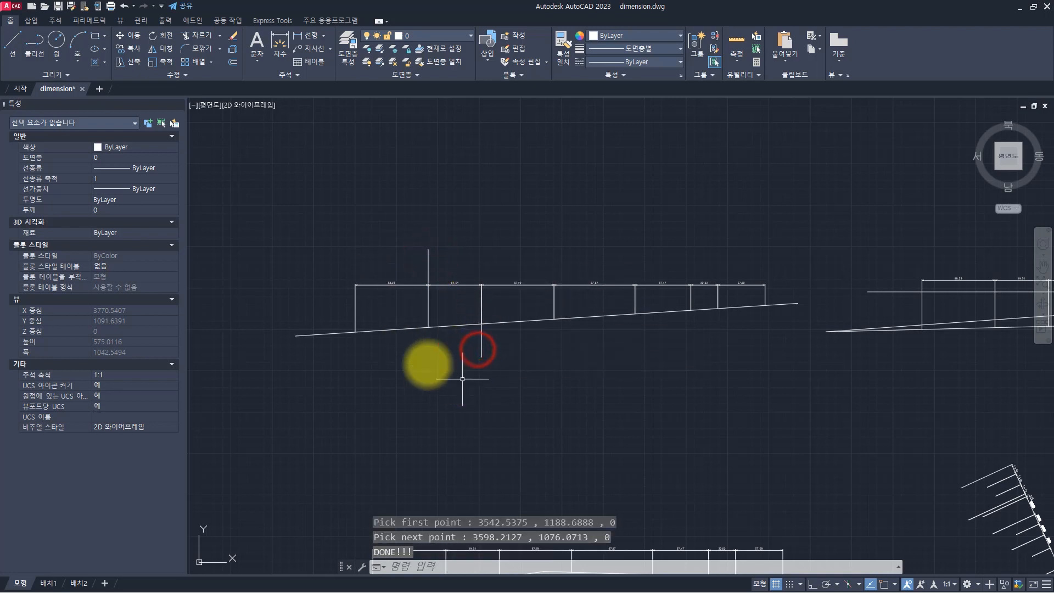
Repeat DIM_EXT_SINGLE on the upper-left chain's first dimension along a slanted line picked across its first extension line
key("Return")
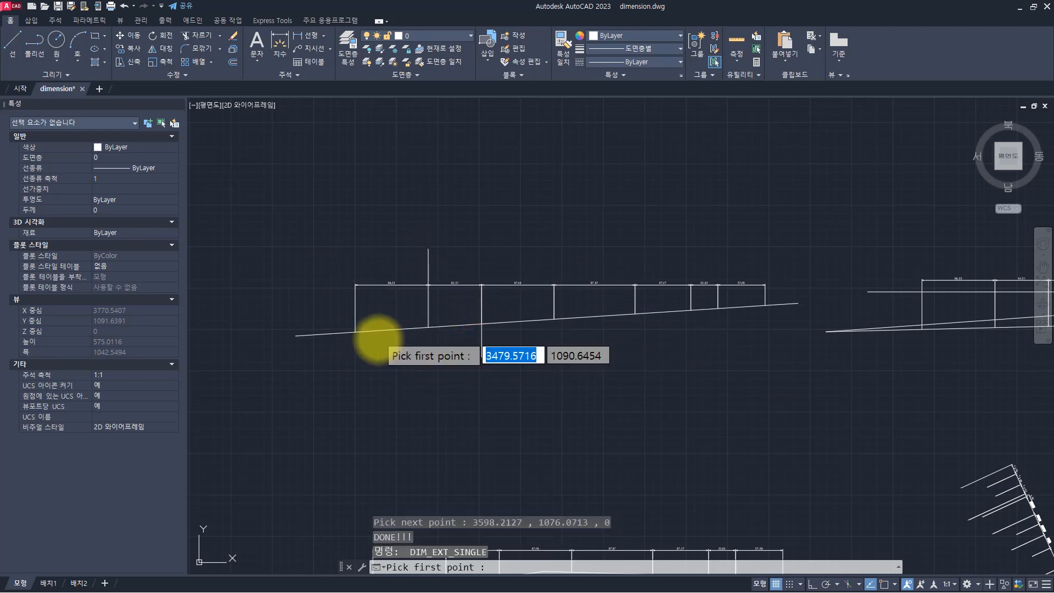
left_click(370, 311)
left_click(322, 294)
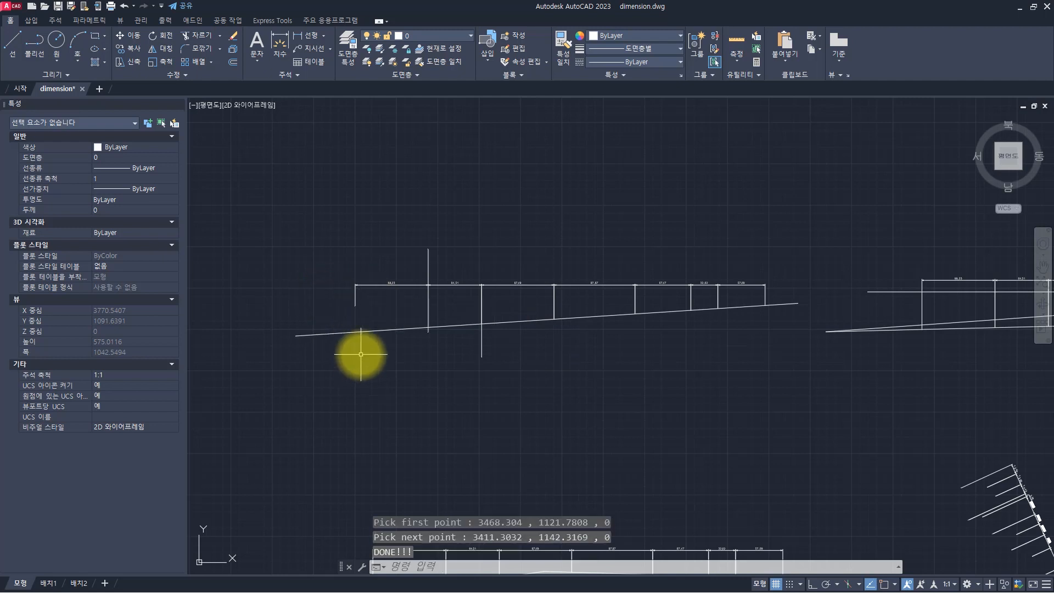
Repeat DIM_EXT_SINGLE on the upper-left chain's first dimension along a slanted line from above its first extension line down across its dimension line
key("Return")
left_click(345, 253)
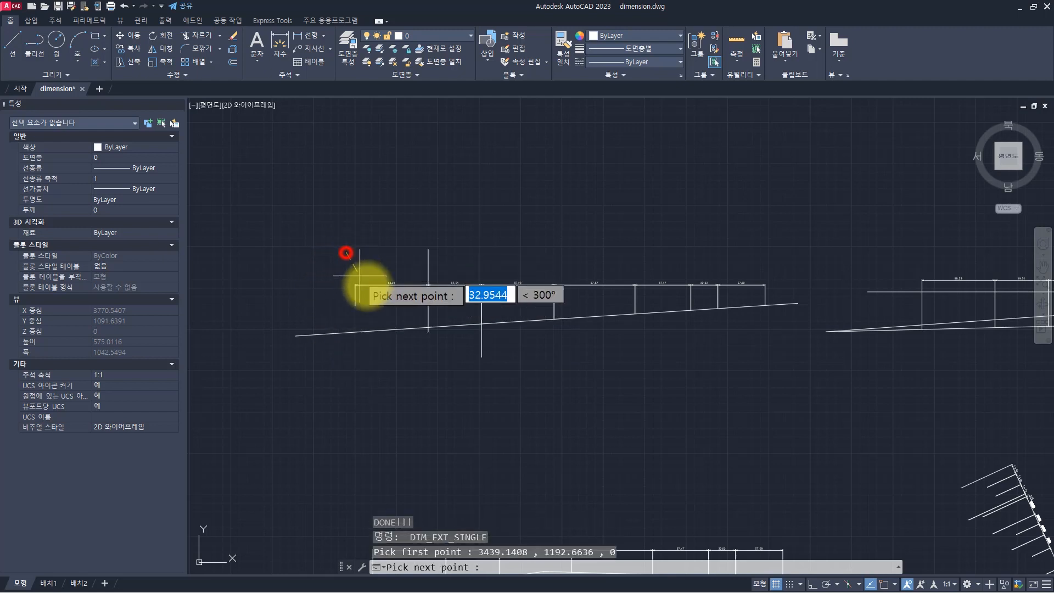
left_click(382, 301)
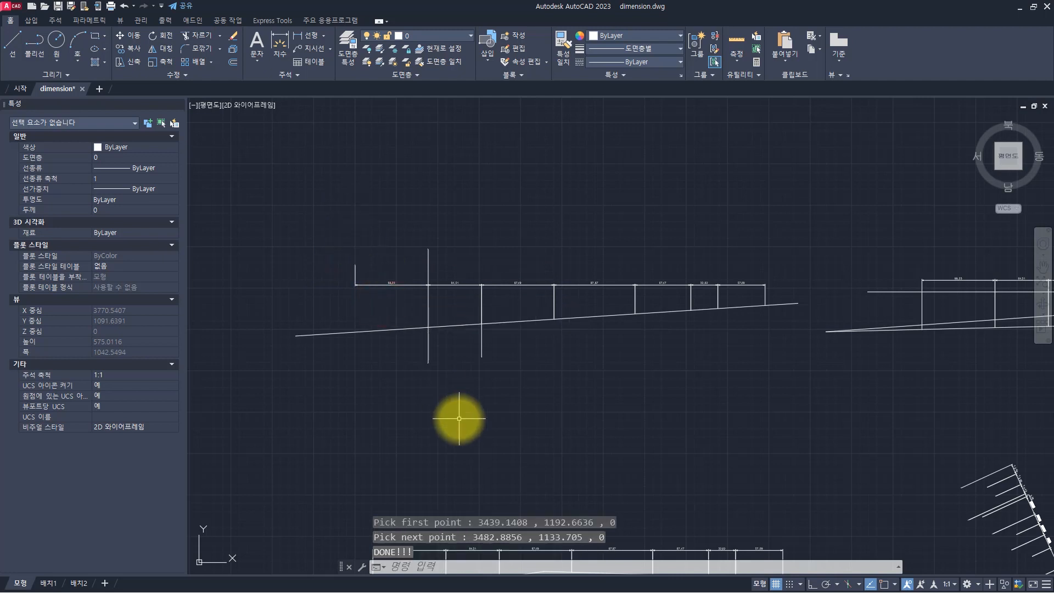
Run DIM_EXT_SINGLE on the same dimension along a steep line from far above its dimension line to just below it, and inspect its extension lines
left_click(402, 301)
left_click(377, 261)
key("Escape")
key("Return")
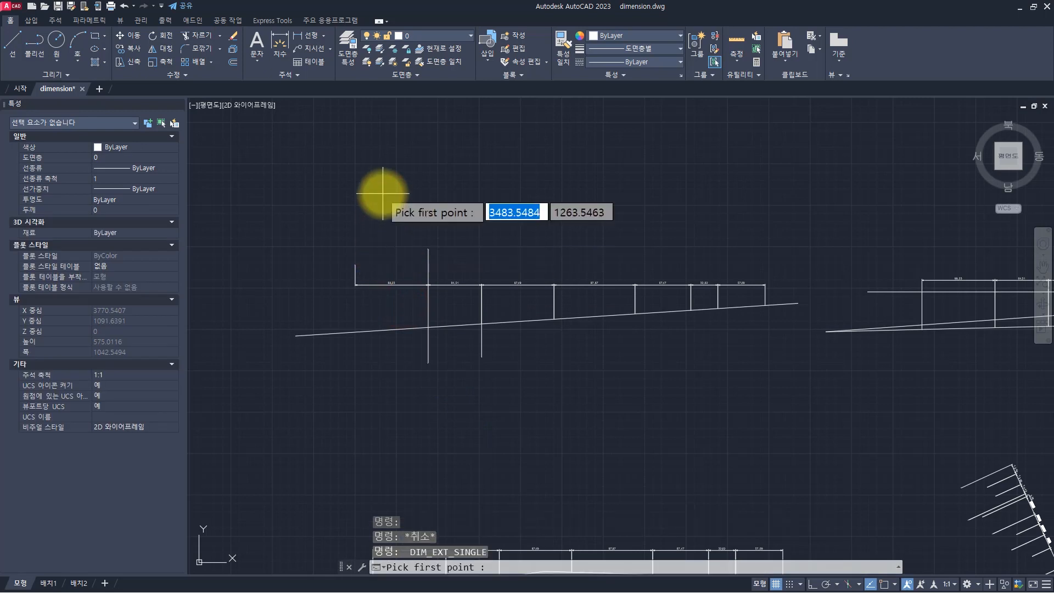
left_click(383, 194)
left_click(408, 305)
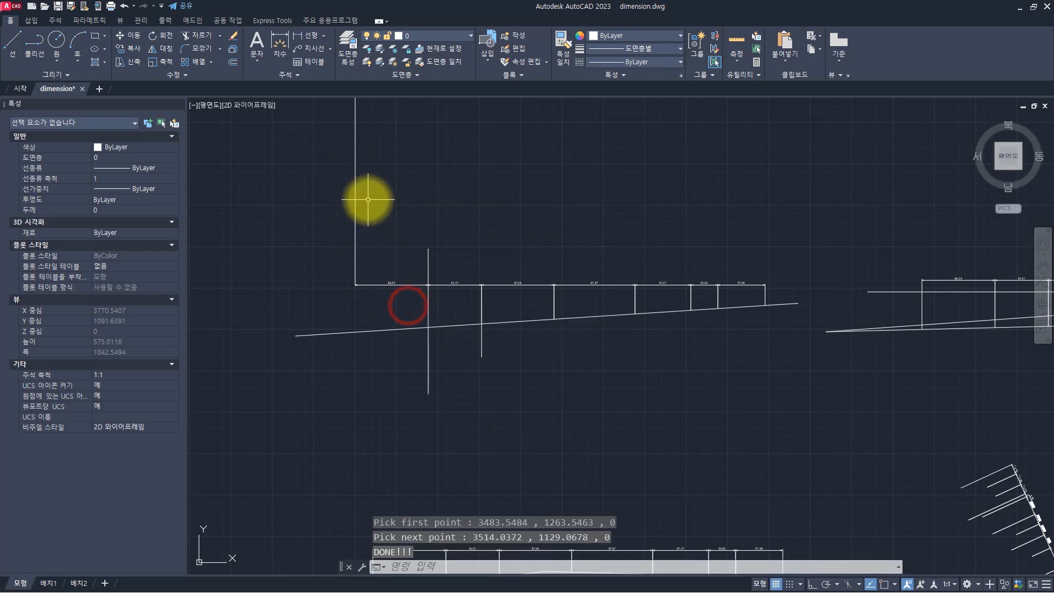
middle_click_drag(368, 229, 368, 318)
left_click(423, 270)
left_click(289, 183)
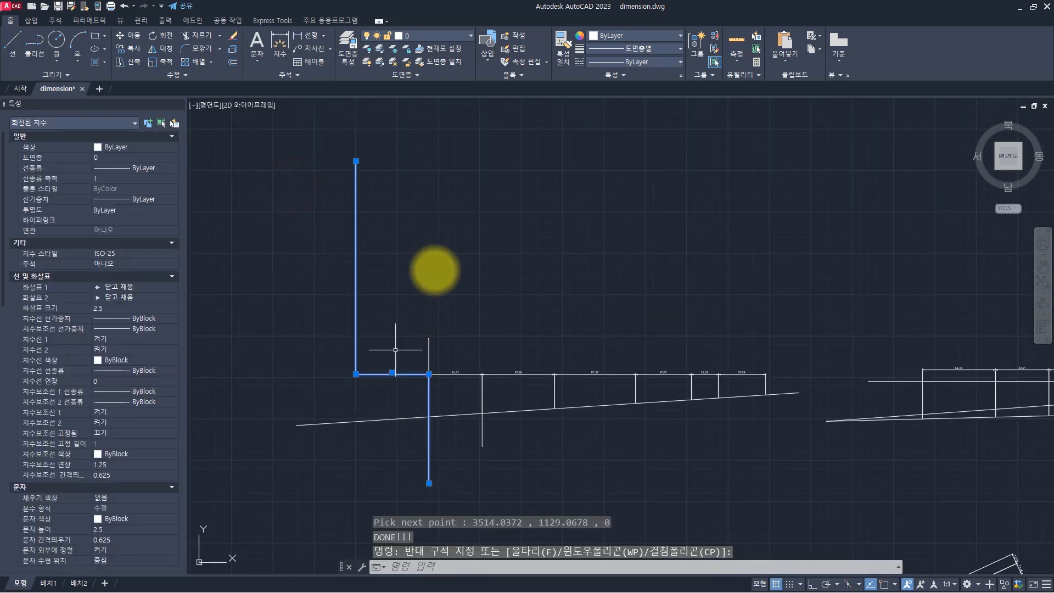
key("Escape")
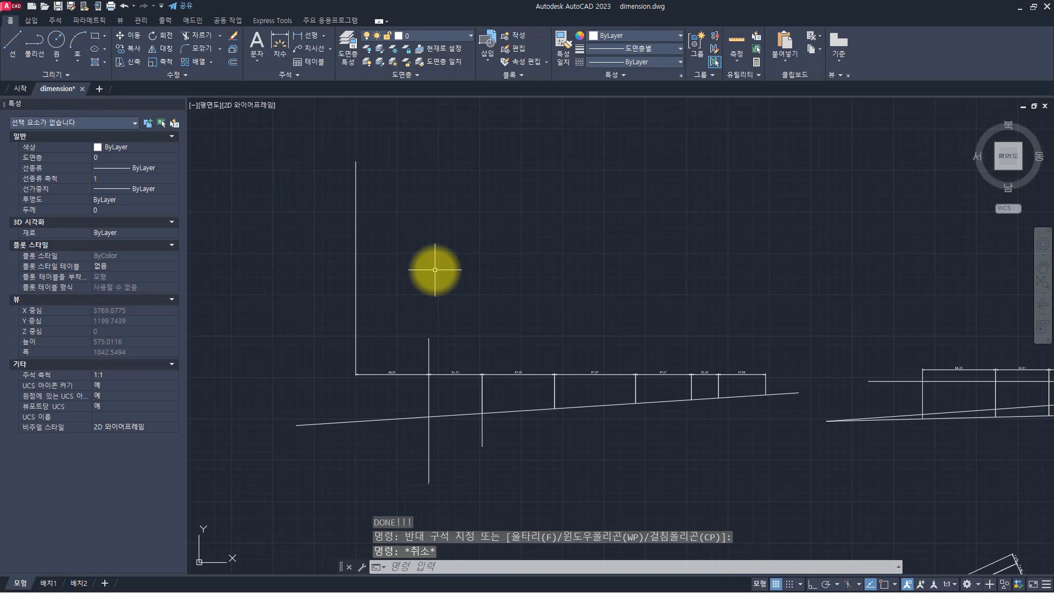
Undo the DIM_EXT_SINGLE changes made to the upper-left dimension chain
key("ctrl+z")
key("ctrl+z")
key("ctrl+z")
Bring the neighbouring dimension chain with two crossing lines into view and switch to the dimension extension line folder
middle_click_drag(995, 250, 437, 247)
key("alt+Tab")
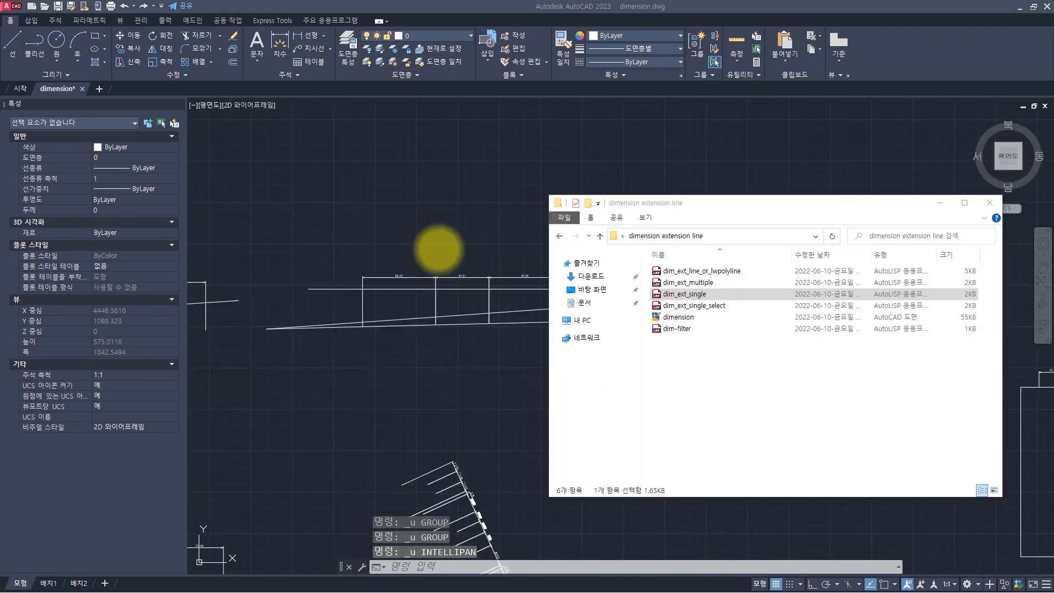
left_click(672, 374)
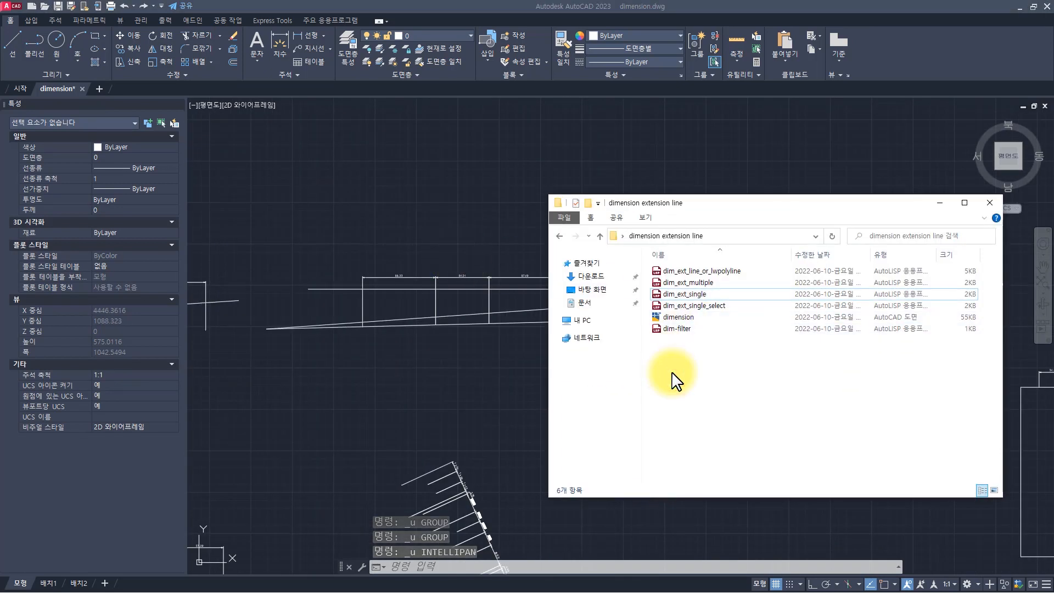